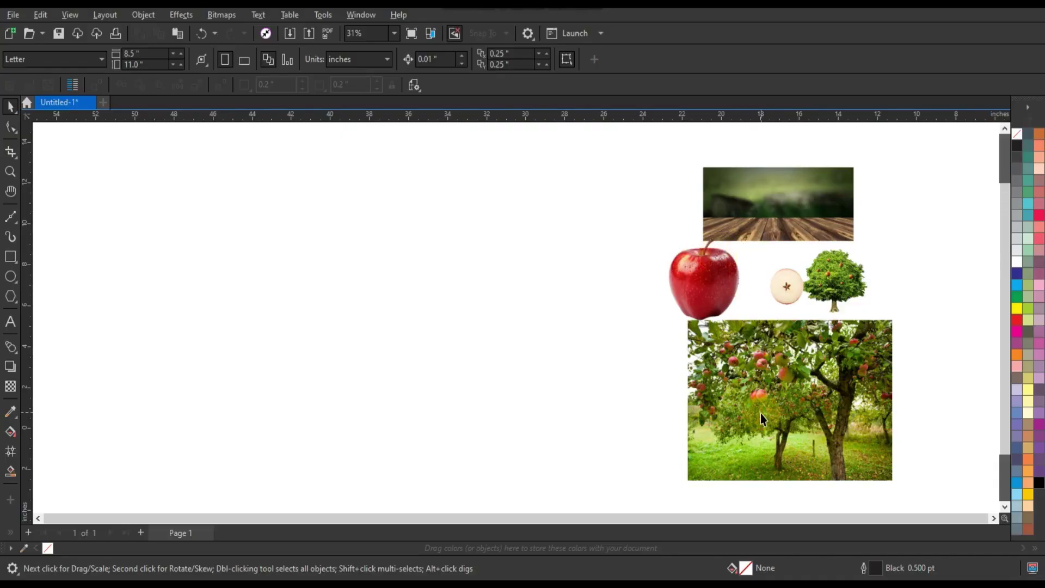
- Move the orchard photo left and draw a rectangle frame over its edges
left_click_drag(760, 414, 372, 318)
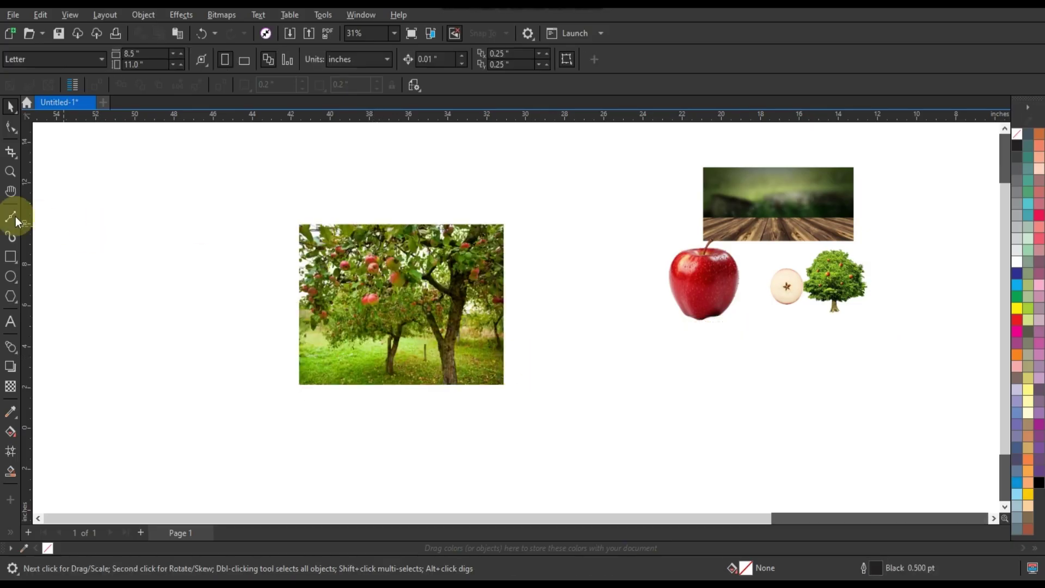
left_click(10, 171)
left_click_drag(305, 197, 564, 395)
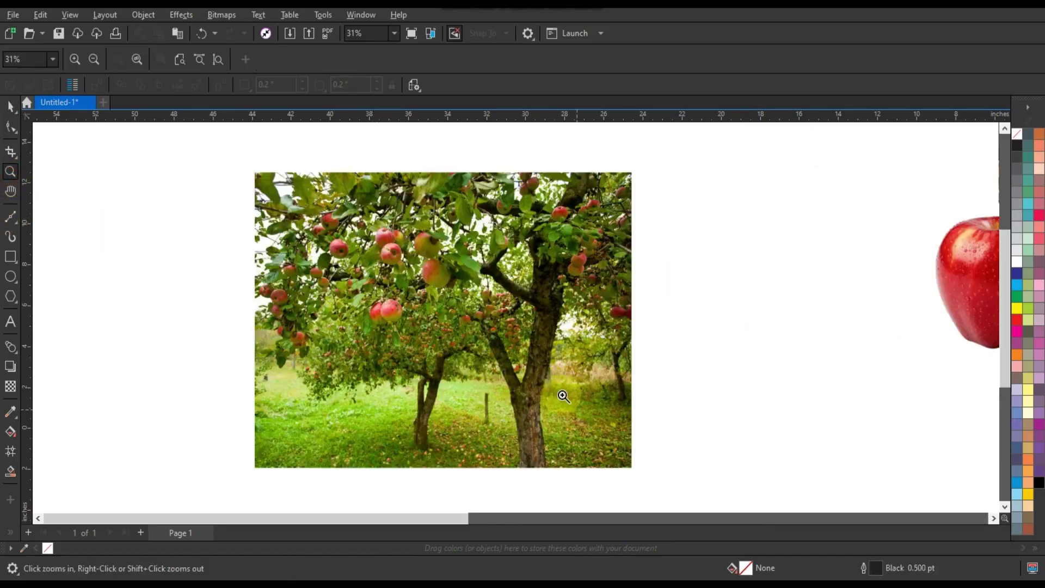
left_click(11, 256)
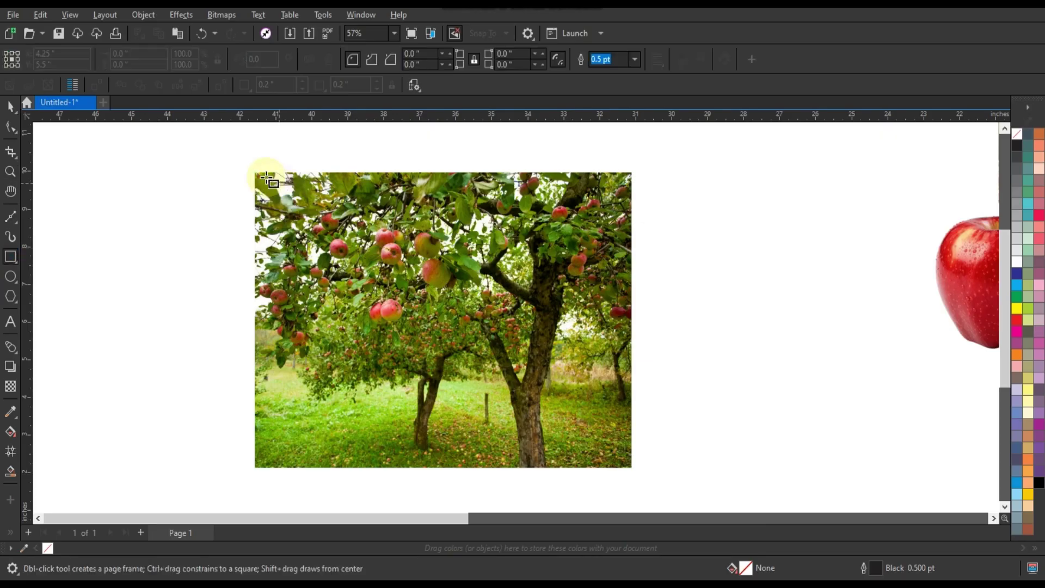
left_click_drag(260, 174, 627, 467)
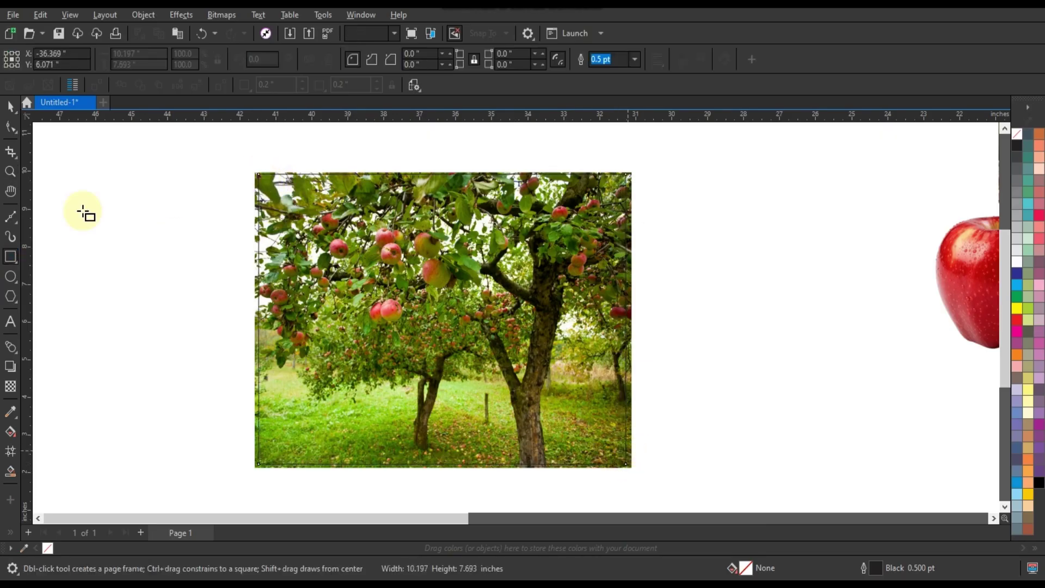
left_click(10, 106)
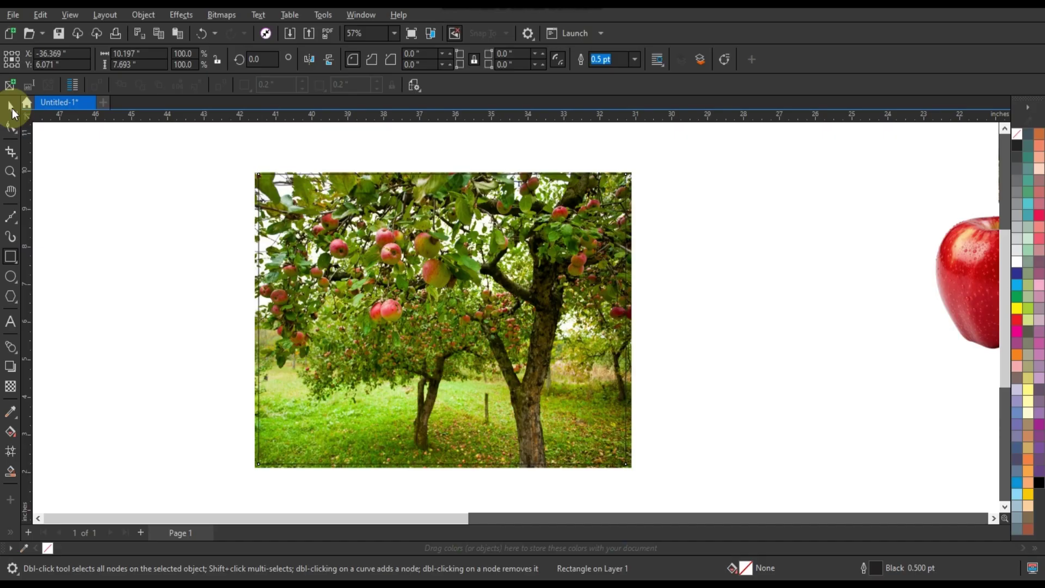
- Select all six pictures, zoom to fit them, then select only the orchard photo
left_click(632, 187)
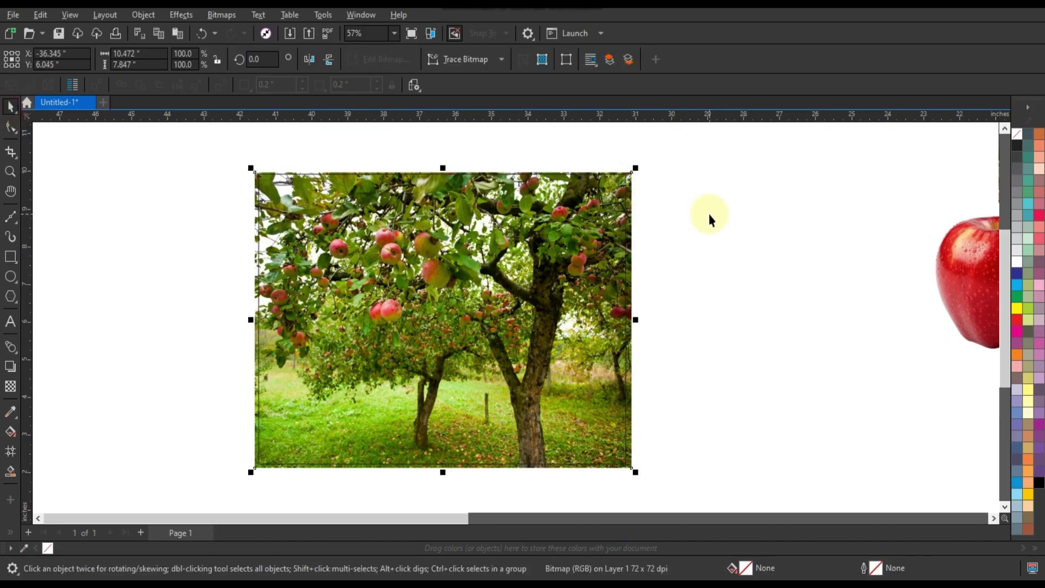
left_click(179, 21)
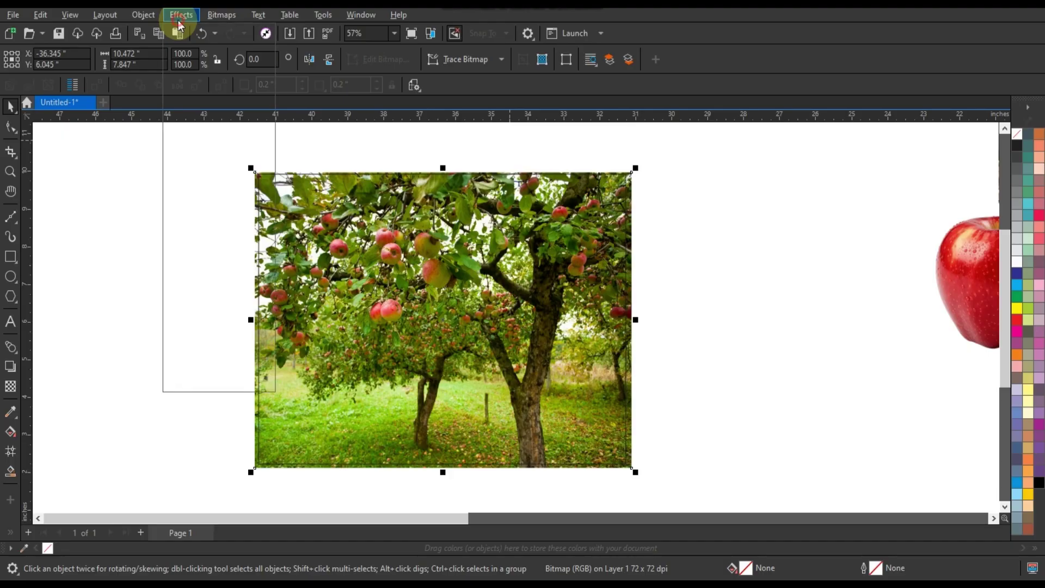
left_click(178, 21)
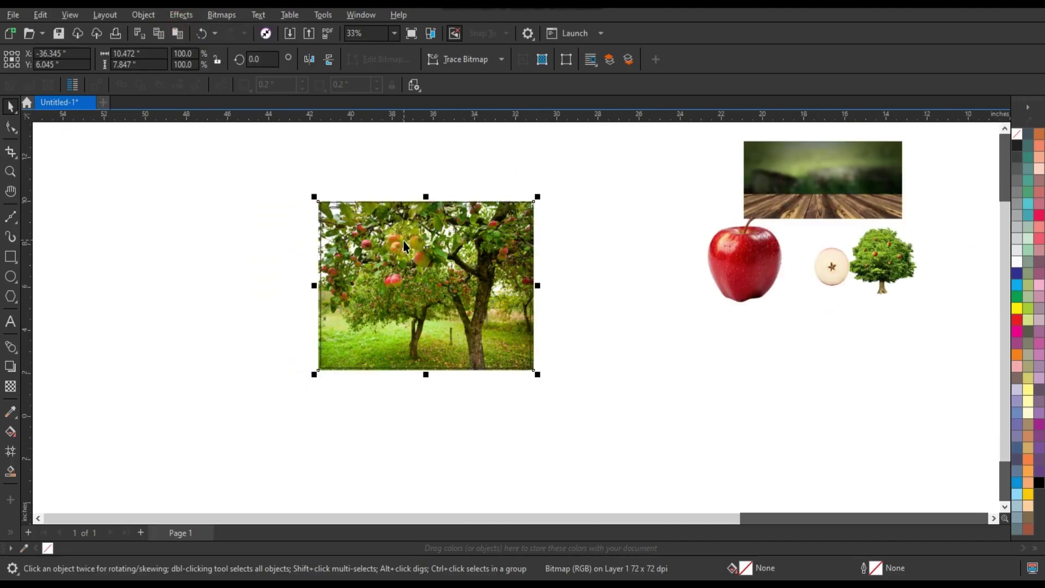
scroll(403, 240, "down", 3)
left_click_drag(314, 186, 745, 340)
left_click_drag(742, 168, 325, 341)
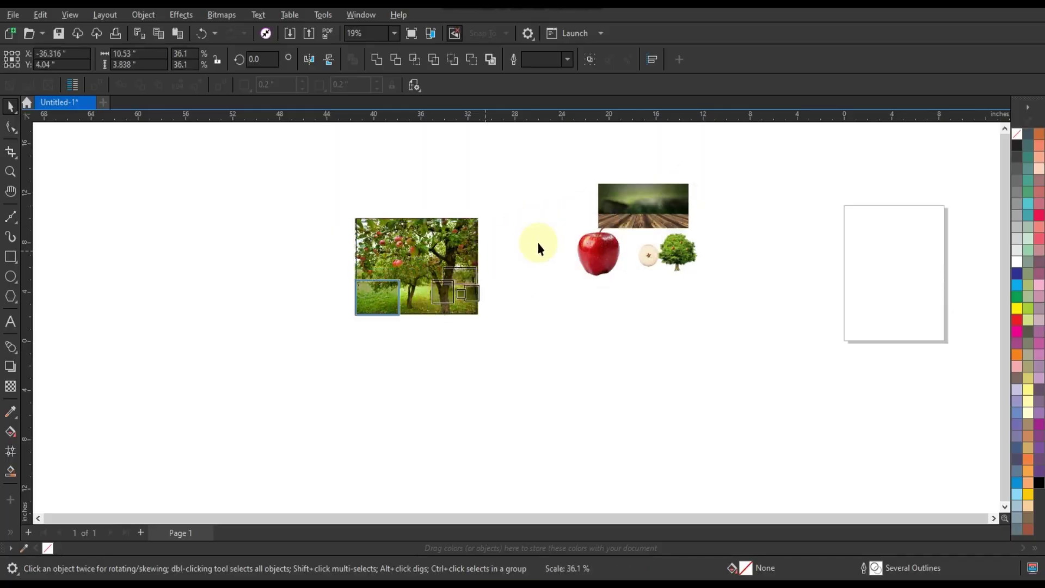
key("shift+F2")
left_click(381, 235)
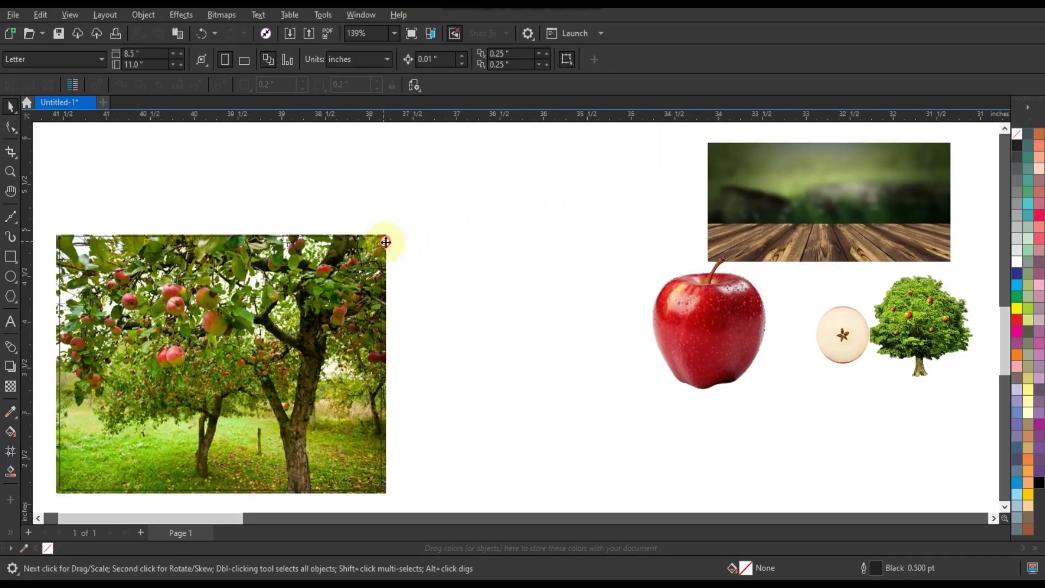
- Apply an 11.1-pixel Gaussian Blur to the orchard photo
key("shift+F2")
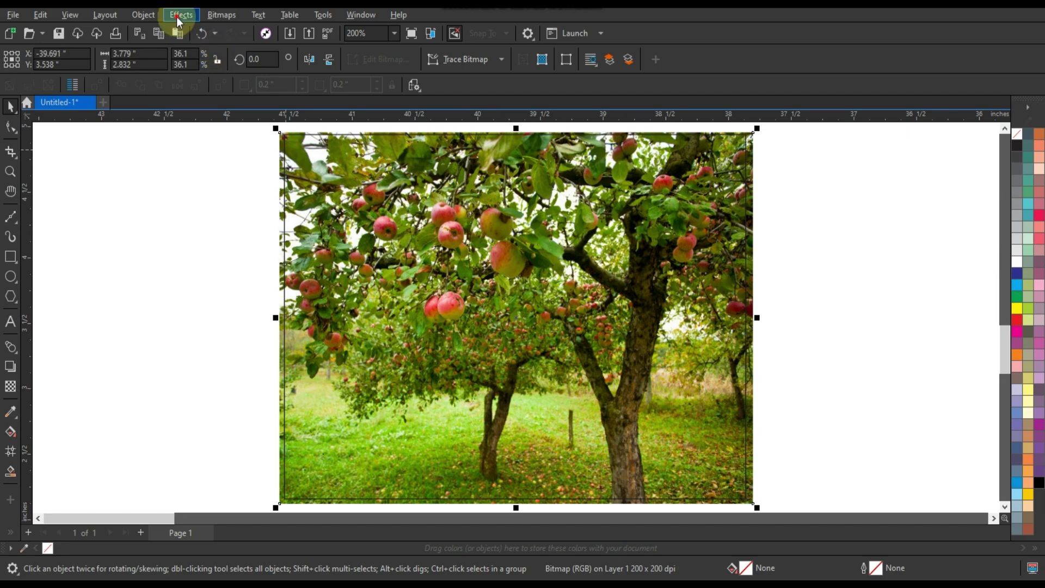
left_click(177, 16)
mouse_move(193, 77)
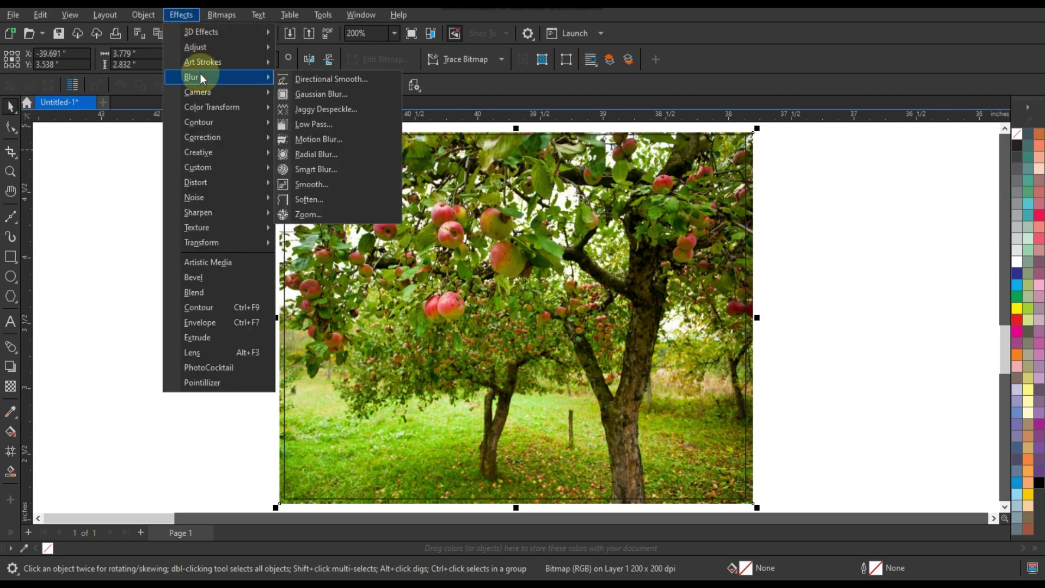
left_click(305, 94)
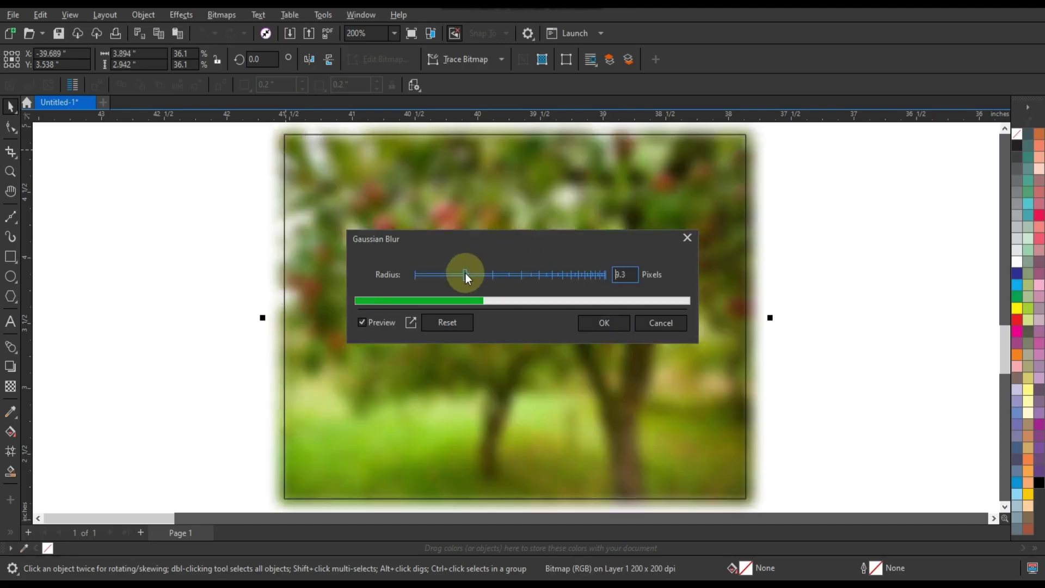
left_click_drag(465, 274, 472, 276)
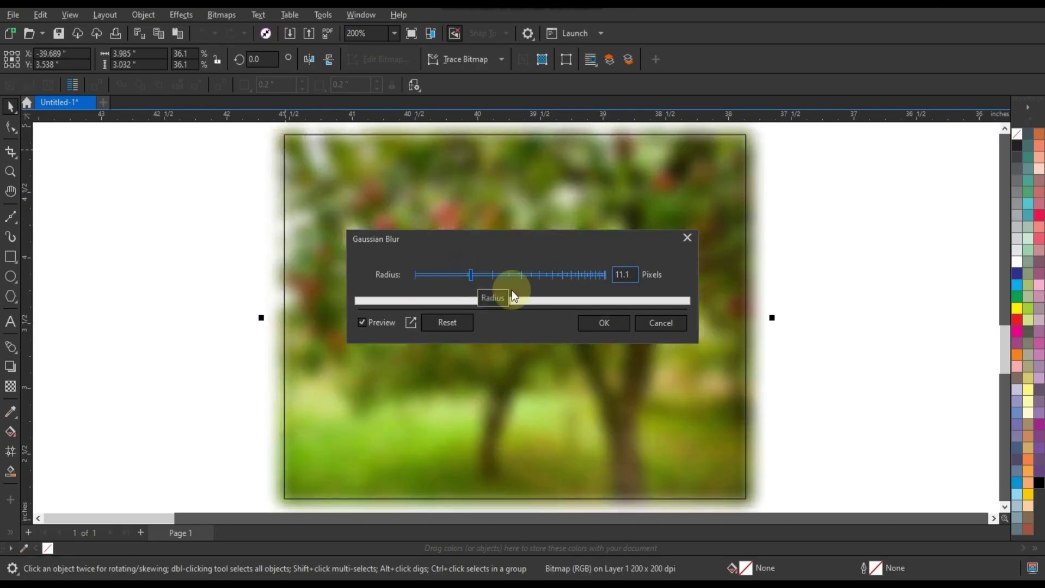
left_click(594, 322)
- PowerClip the blurred orchard photo inside the rectangle frame
scroll(613, 335, "down", 1)
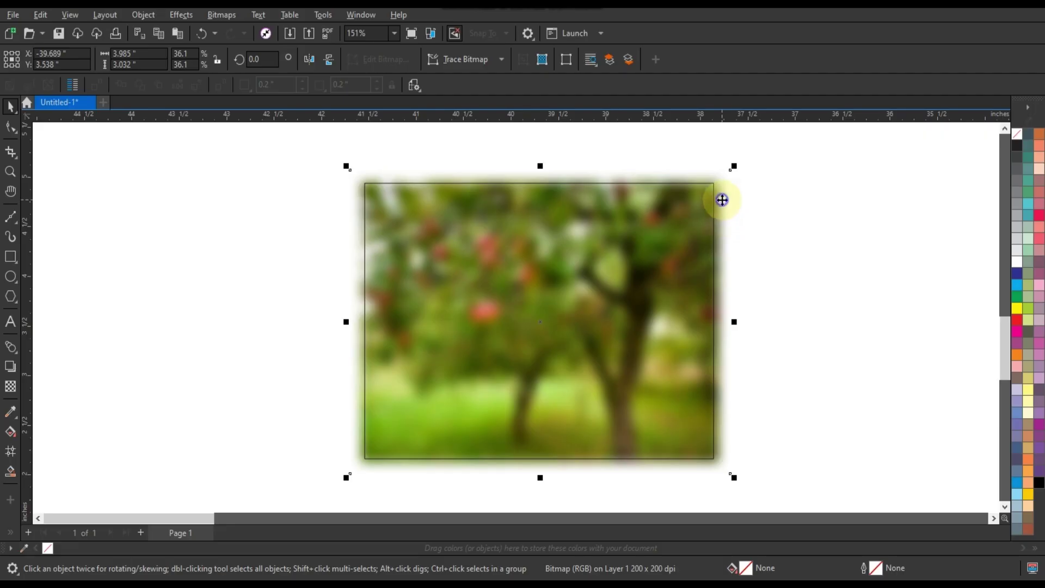
right_click(722, 201)
left_click(761, 373)
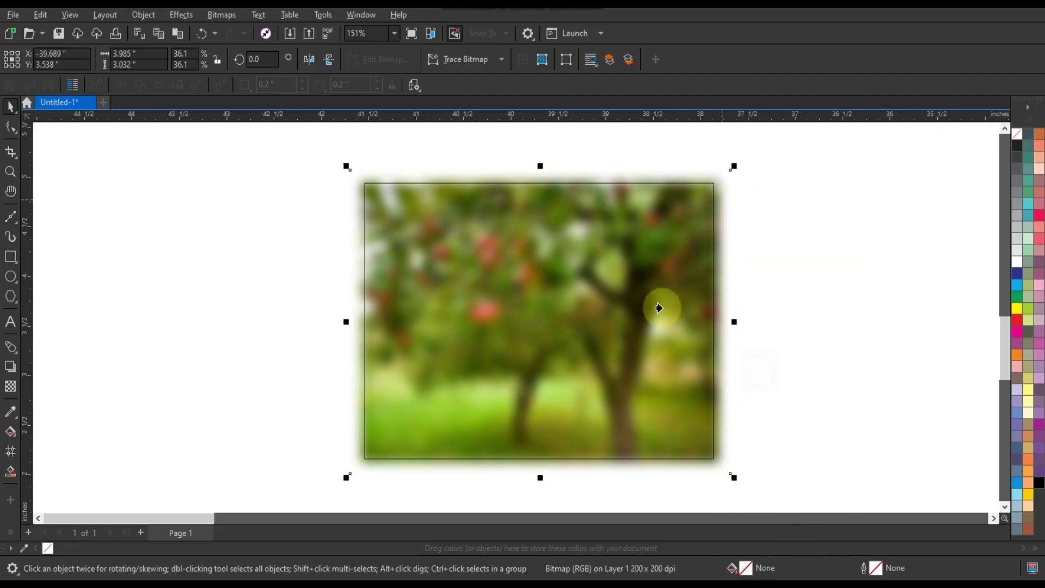
left_click(658, 304)
left_click(208, 252)
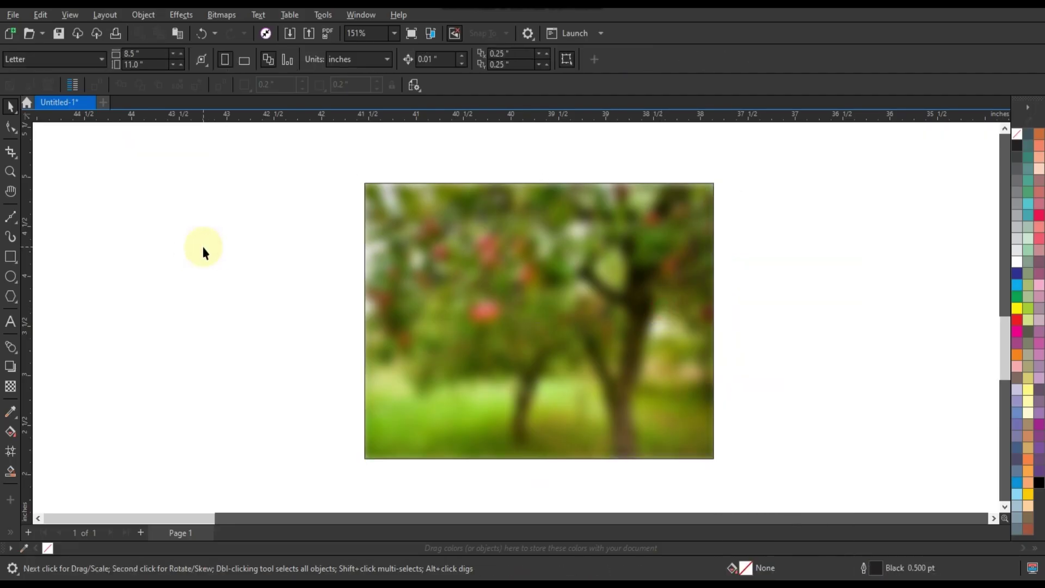
scroll(204, 250, "down", 1)
- Move the table picture onto the background and crop it down to the wooden planks
mouse_move(882, 186)
left_mouse_down()
mouse_move(404, 310)
mouse_move(464, 351)
left_mouse_up()
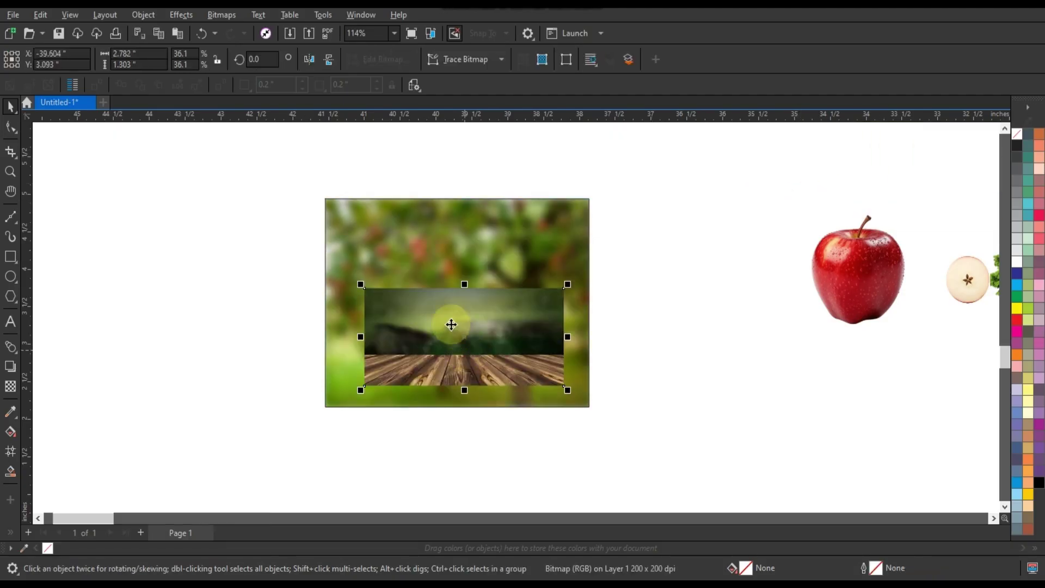
scroll(442, 348, "up", 2)
left_click(10, 127)
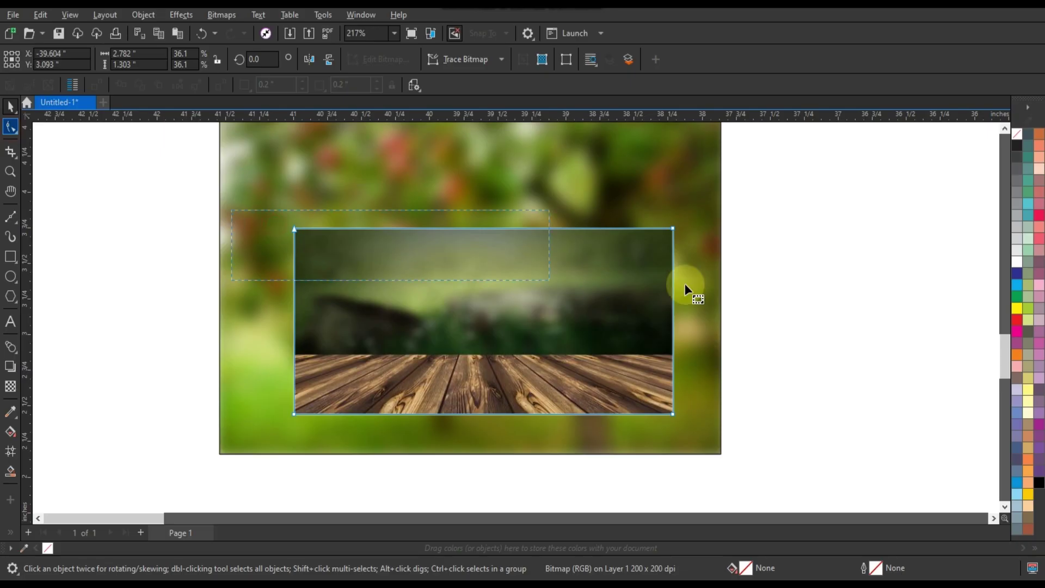
left_click(674, 229)
left_click_drag(674, 231, 675, 357)
- Position the wood strip at the background's lower edge, enlarged to about 134% and stretched taller
left_click(10, 107)
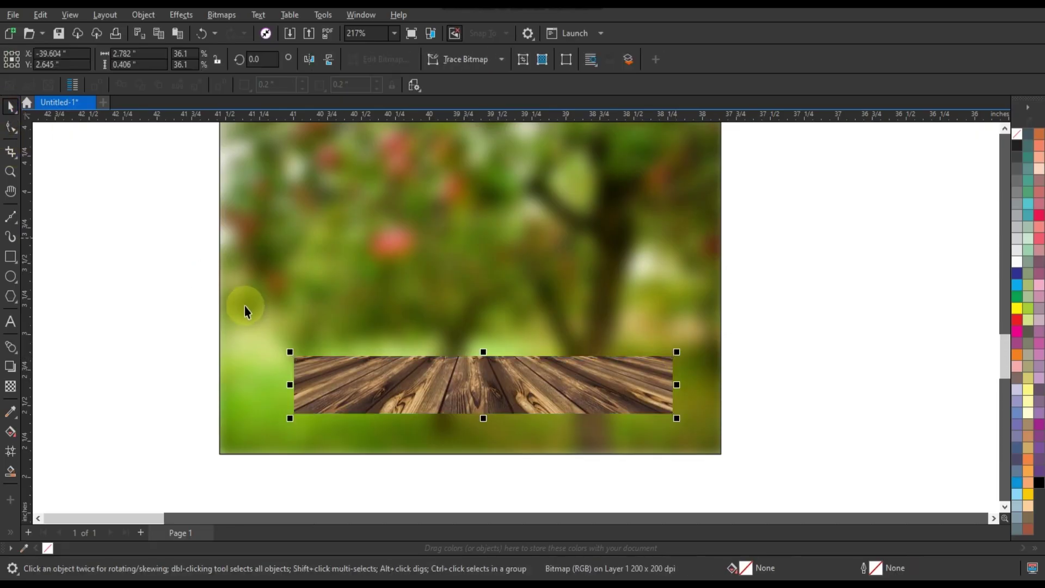
left_click_drag(295, 380, 224, 421)
left_click_drag(598, 393, 730, 338)
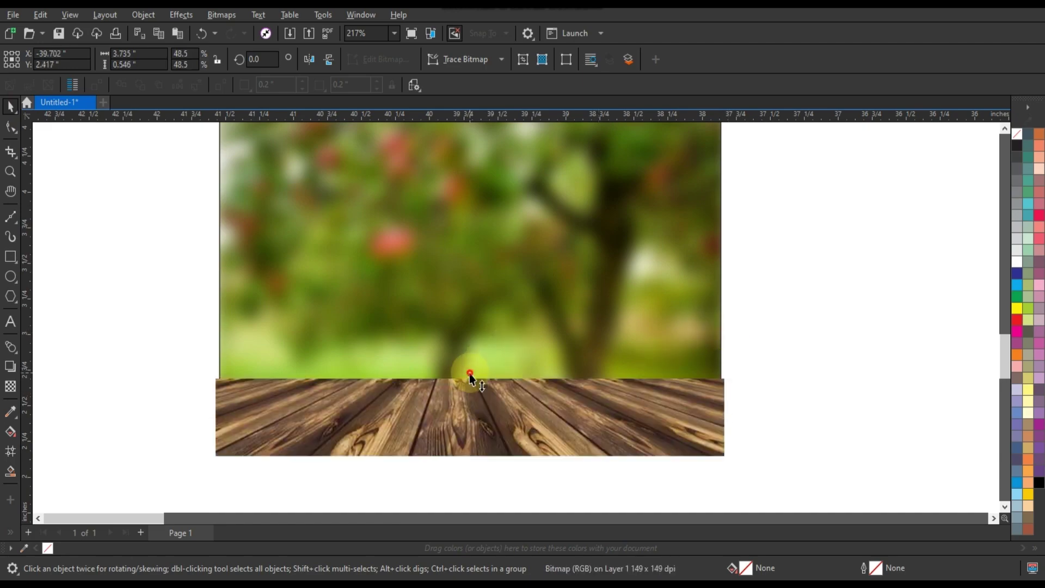
left_click_drag(471, 379, 474, 344)
left_click(474, 344)
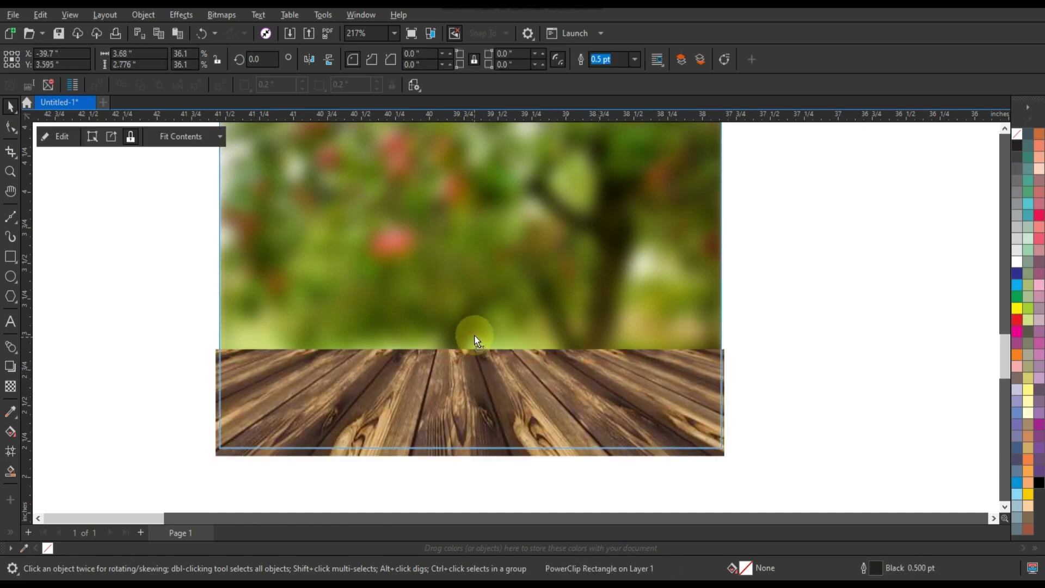
left_click(470, 350)
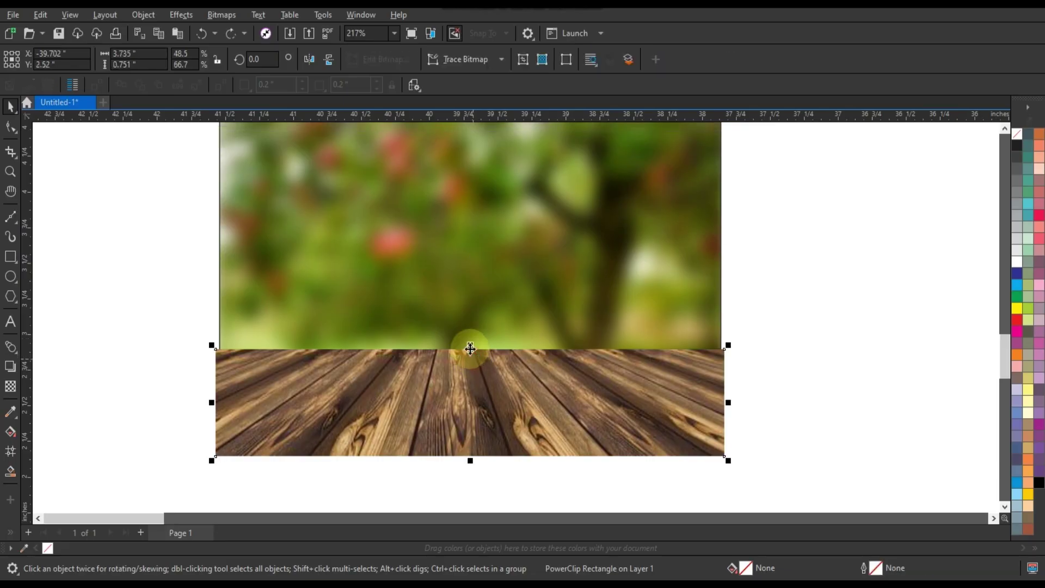
left_click_drag(470, 349, 469, 338)
- Raise the wood strip's top edge slightly and PowerClip it into the orchard background
right_click(474, 350)
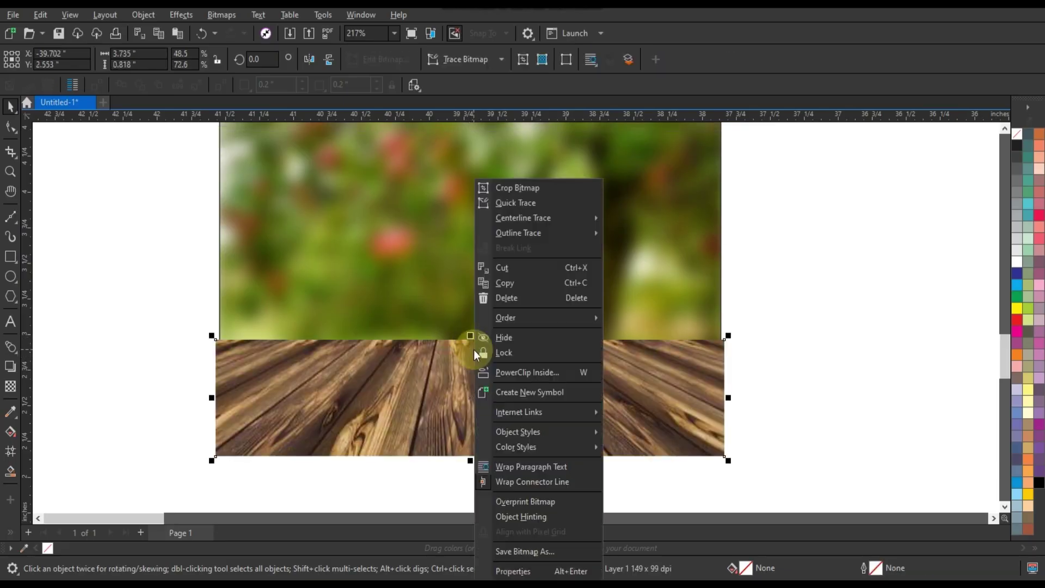
key("Escape")
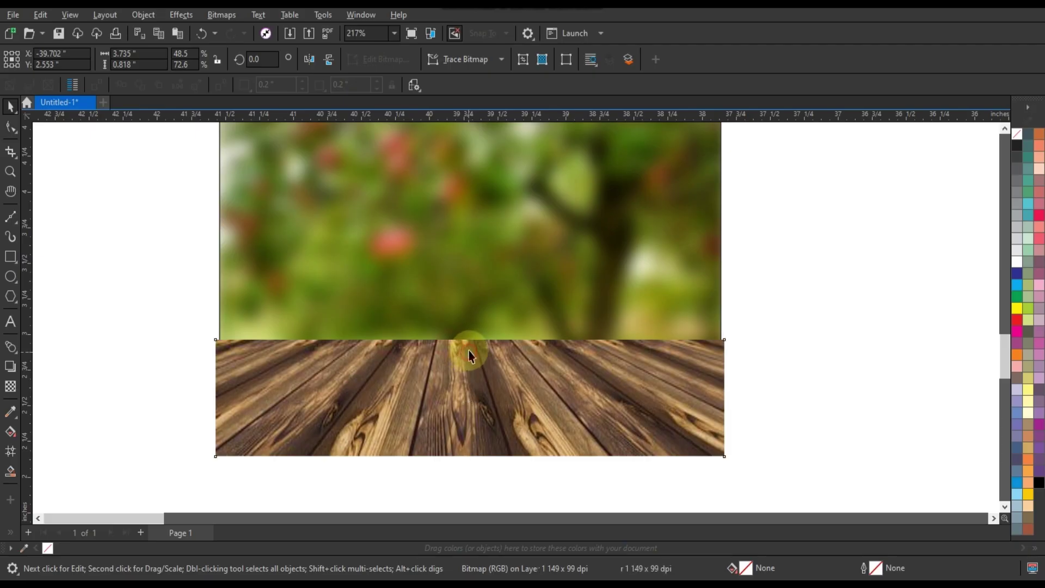
left_click_drag(471, 336, 471, 326)
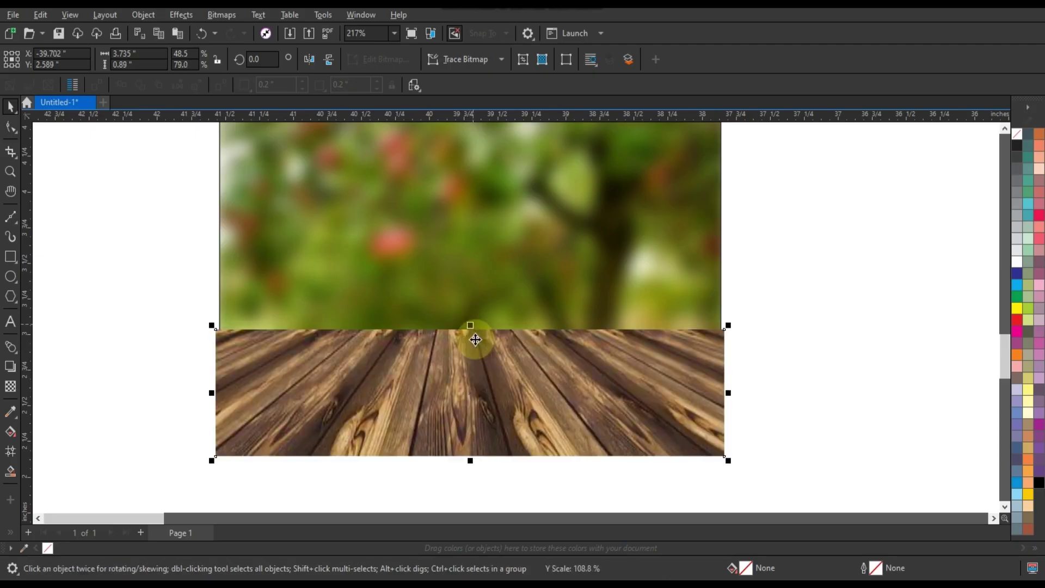
right_click(476, 340)
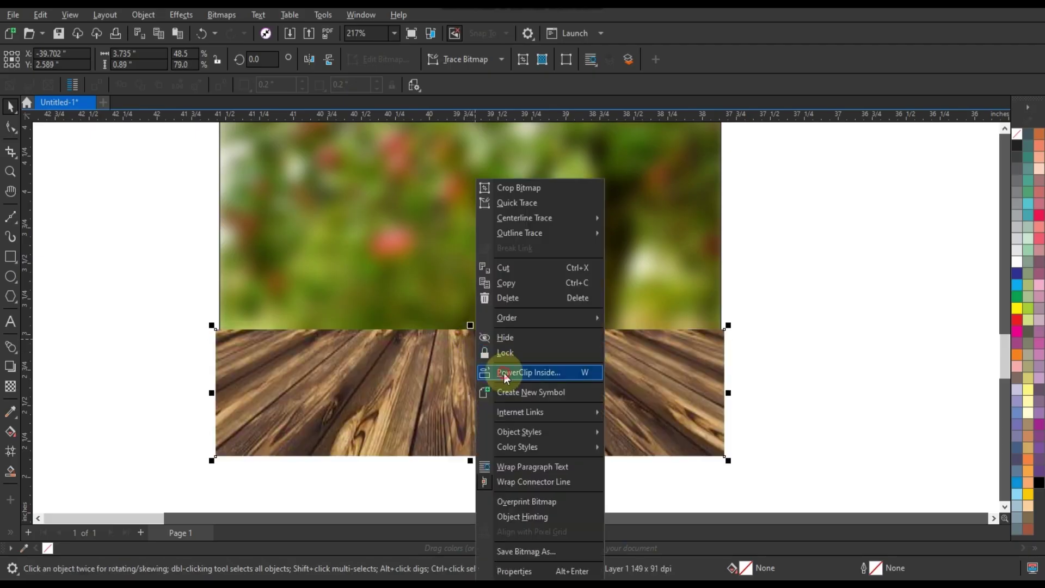
left_click(504, 374)
left_click(485, 280)
scroll(429, 423, "down", 2)
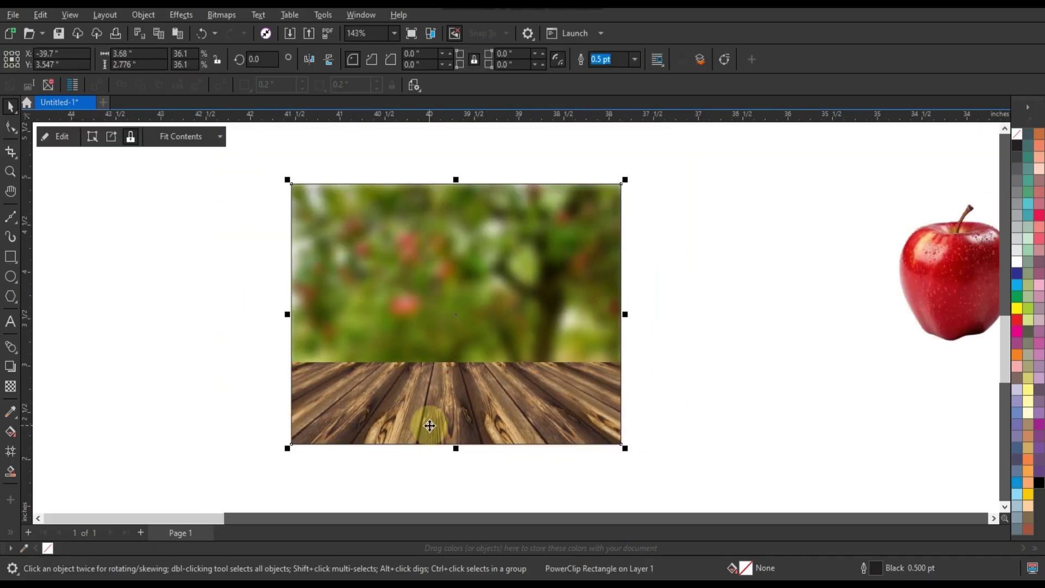
- Place the red apple in the centre of the scene, enlarged to about 49.1%
left_click(956, 308)
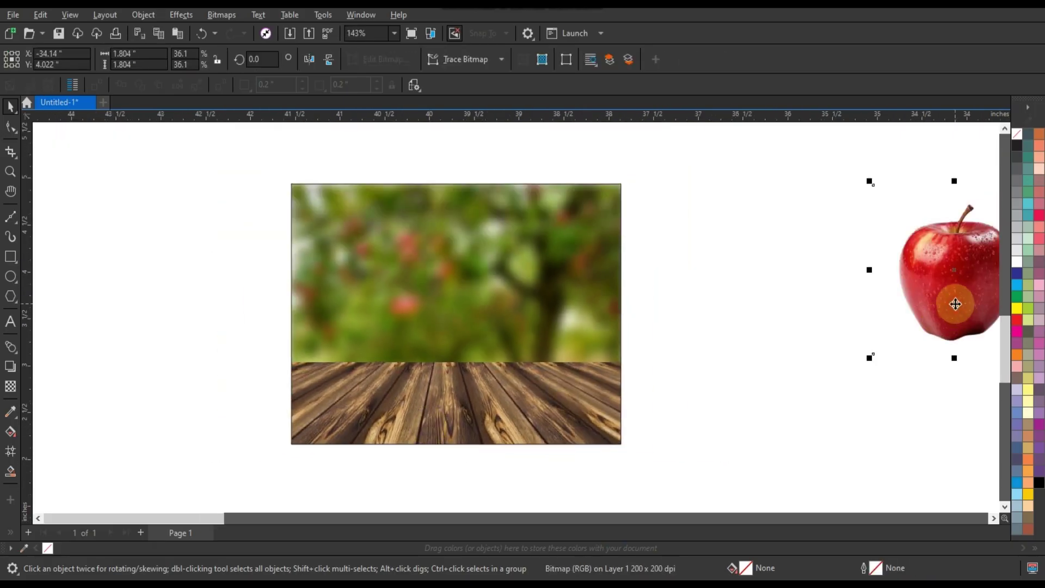
left_click_drag(955, 304, 446, 346)
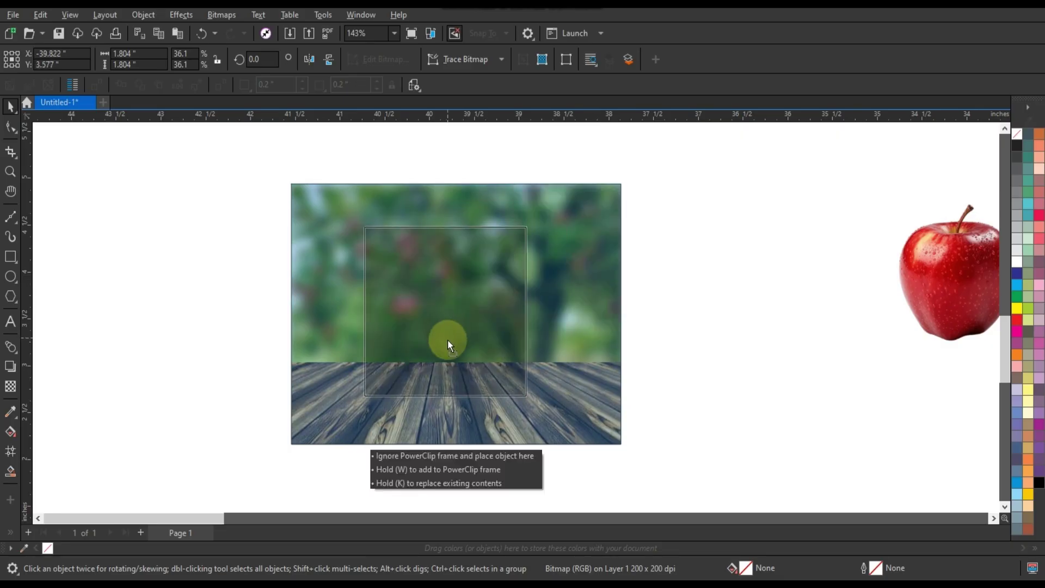
left_click(582, 348)
scroll(584, 344, "up", 2)
left_click_drag(531, 367, 542, 380)
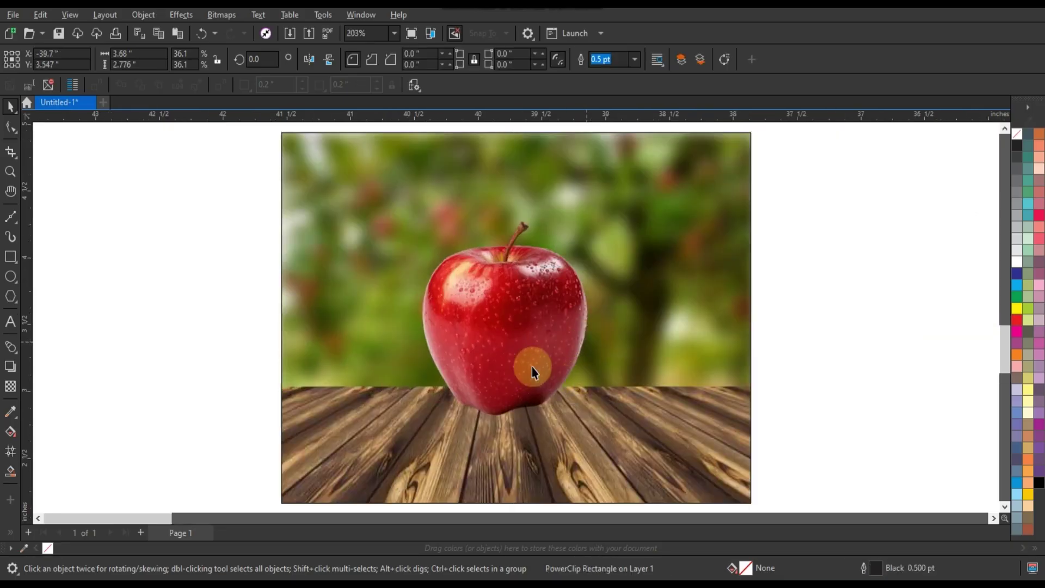
mouse_move(625, 199)
left_mouse_down()
mouse_move(673, 174)
mouse_move(680, 153)
left_mouse_up()
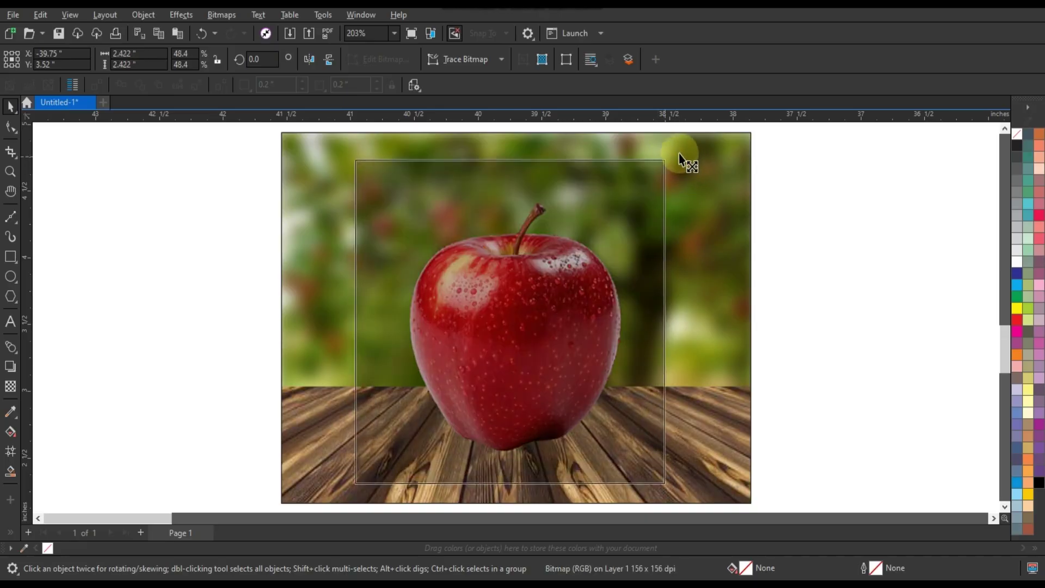
- Leave a copy of the apple to the left of the scene
scroll(415, 242, "down", 1)
left_click_drag(497, 310, 168, 316)
left_click(548, 327)
scroll(577, 321, "up", 2)
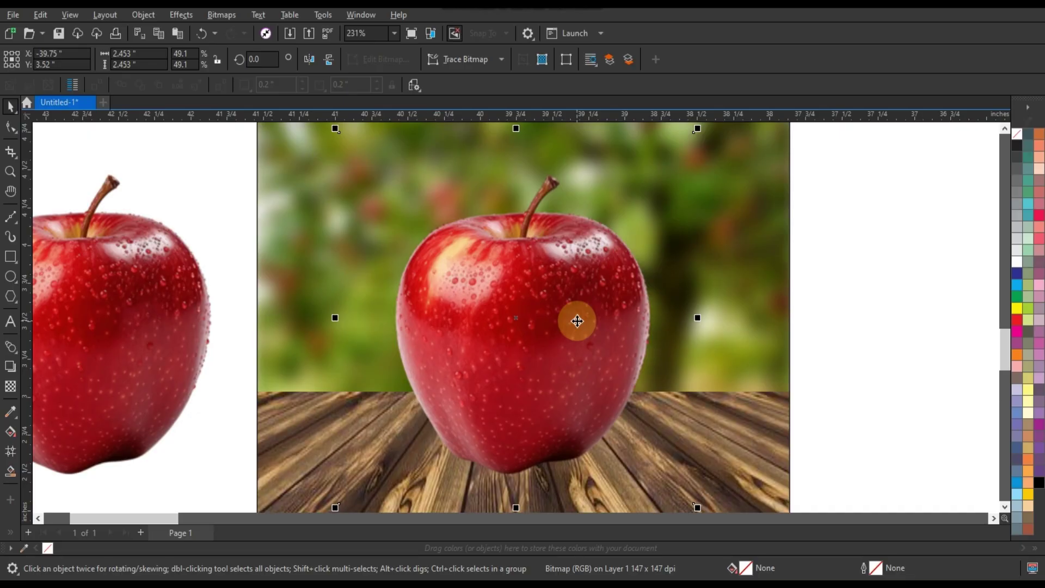
- Convert the centre apple to a Grayscale (8-bit) bitmap
left_click(227, 22)
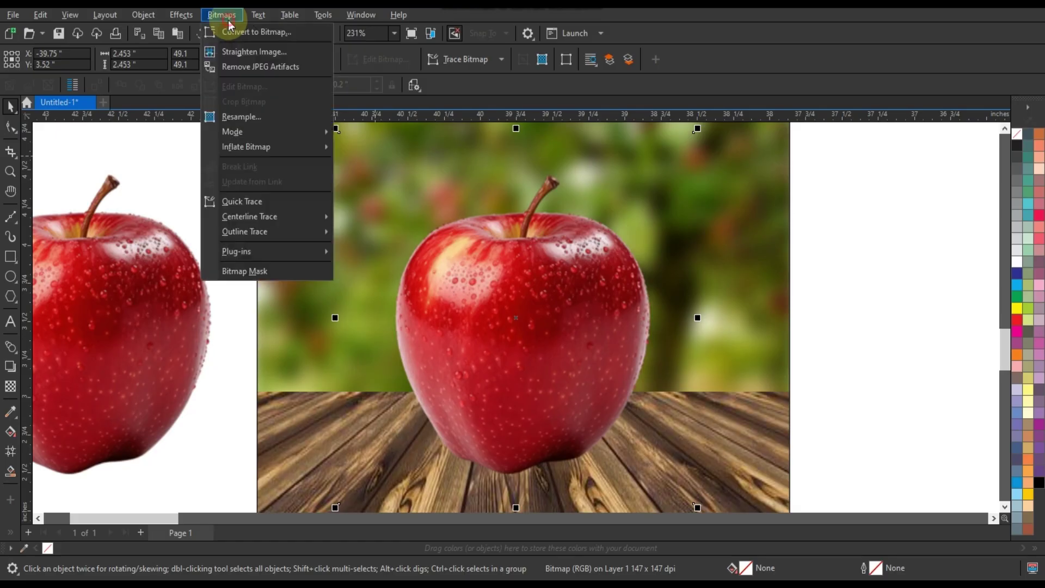
left_click(232, 31)
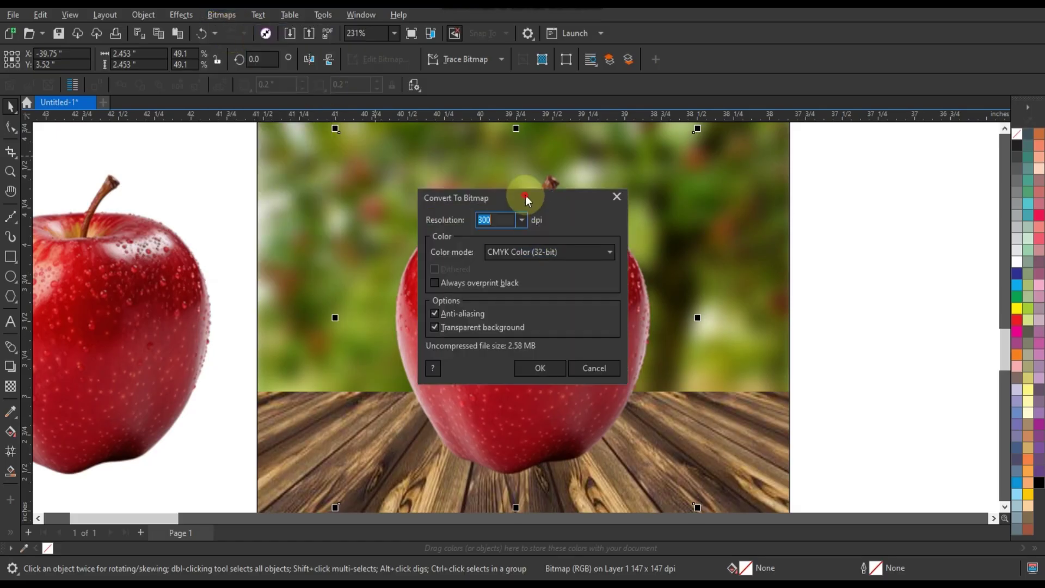
left_click_drag(527, 198, 831, 200)
left_click(840, 254)
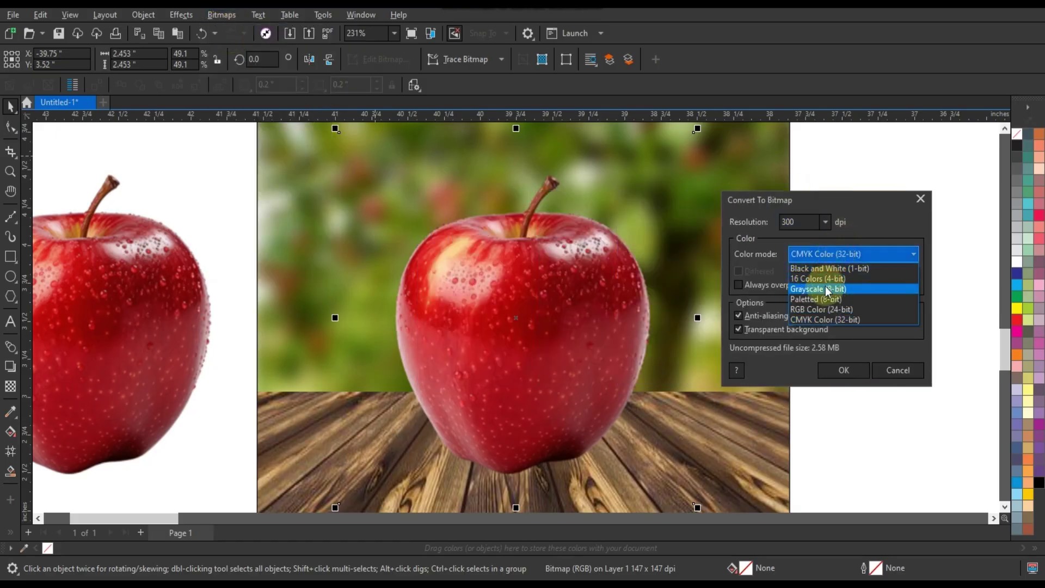
left_click(826, 289)
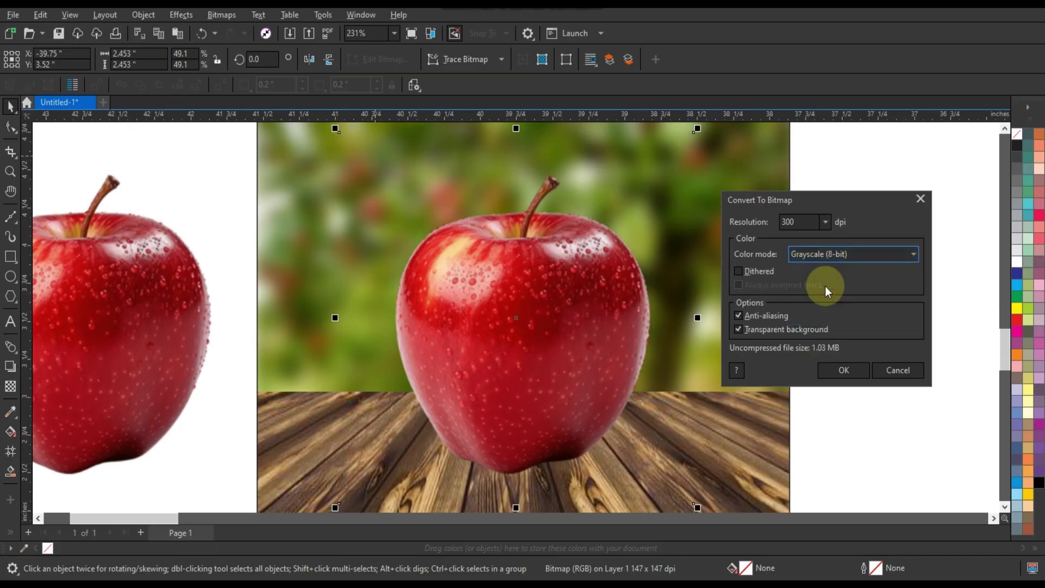
left_click(841, 370)
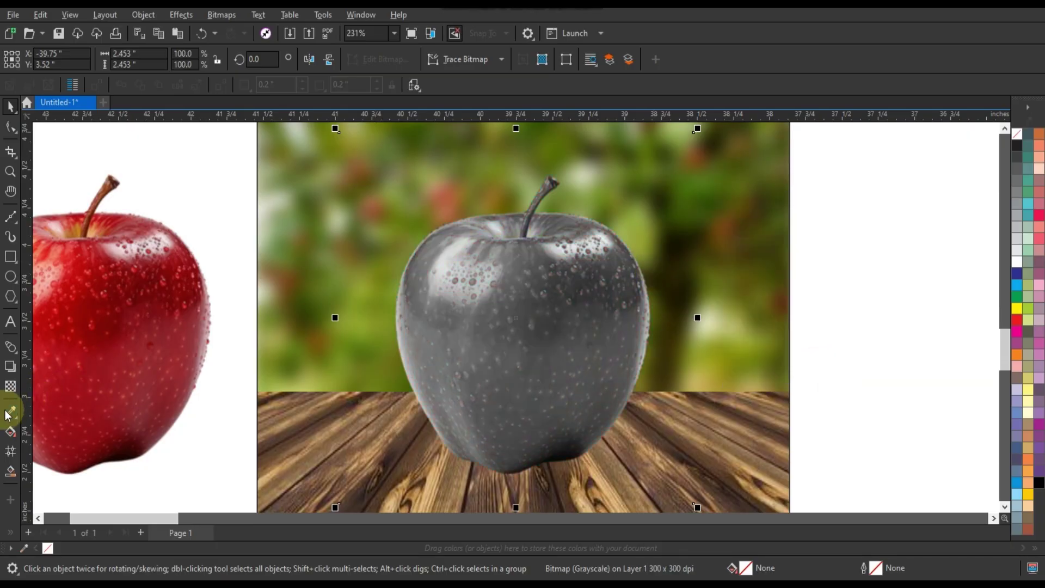
- Give the grey apple a Screen transparency blend mode
left_click(13, 391)
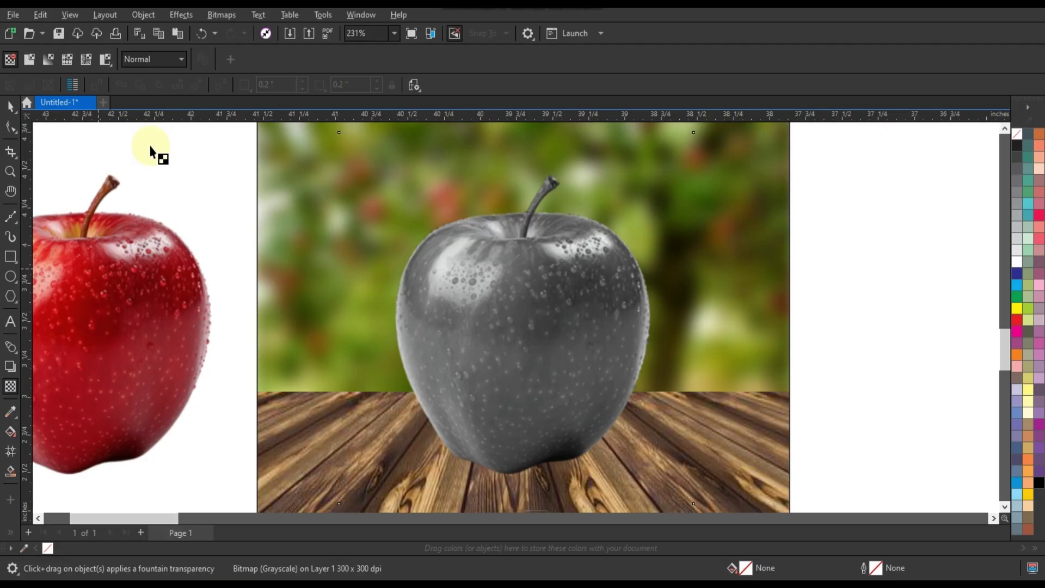
left_click(159, 63)
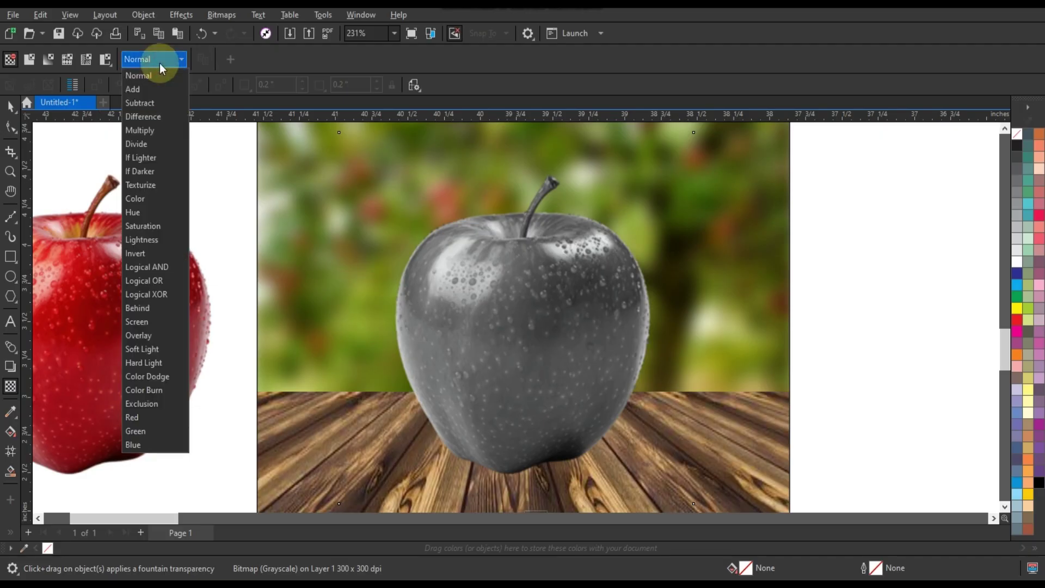
left_click(149, 321)
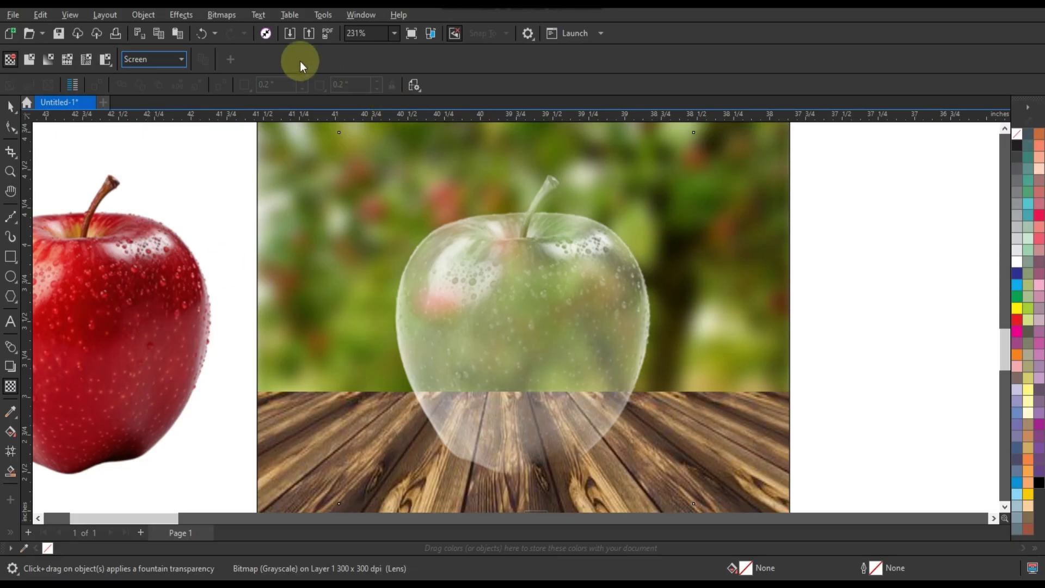
- Set the glass apple's Brightness to -5, Contrast to 40 and Intensity to -15
left_click(189, 16)
mouse_move(196, 47)
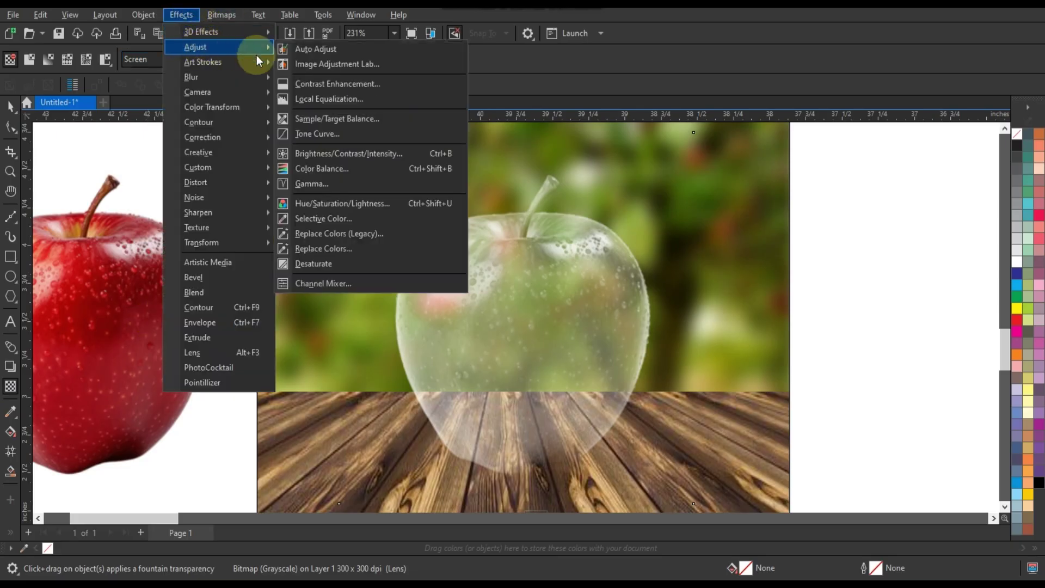
left_click(325, 153)
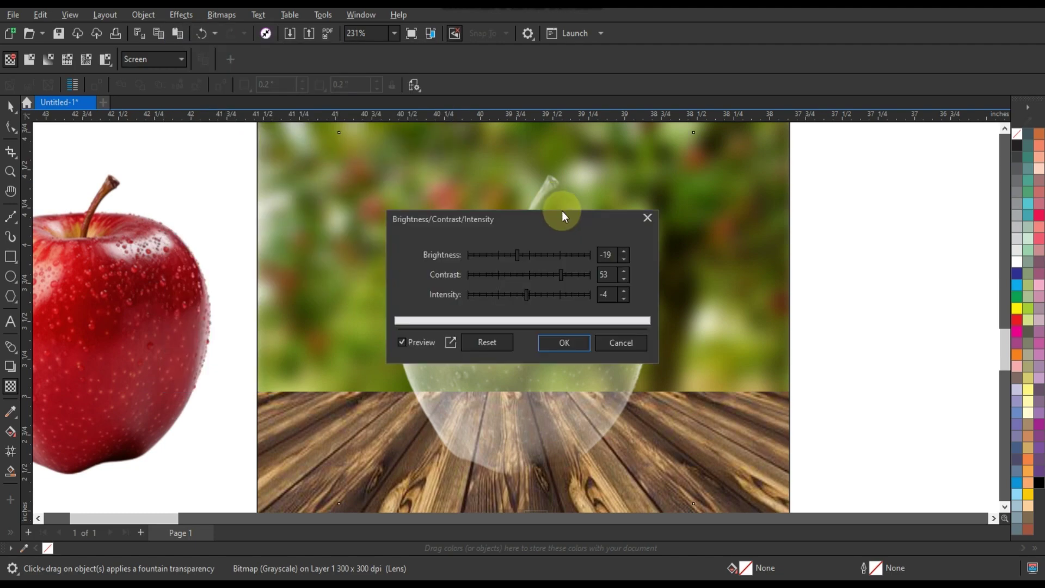
left_click_drag(547, 223, 828, 240)
mouse_move(827, 294)
left_mouse_down()
mouse_move(848, 274)
mouse_move(837, 254)
mouse_move(860, 273)
left_mouse_up()
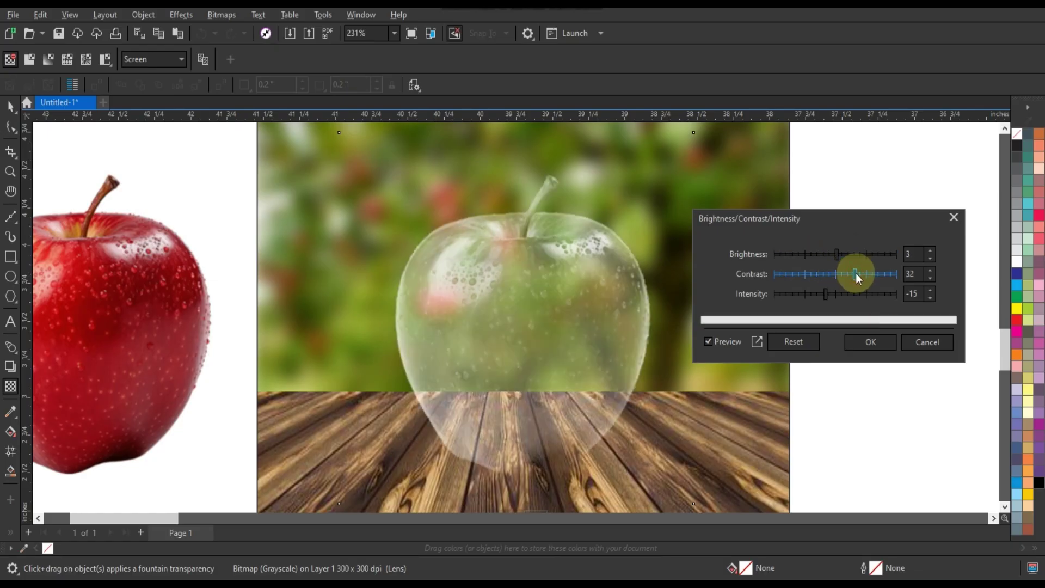
left_click(831, 256)
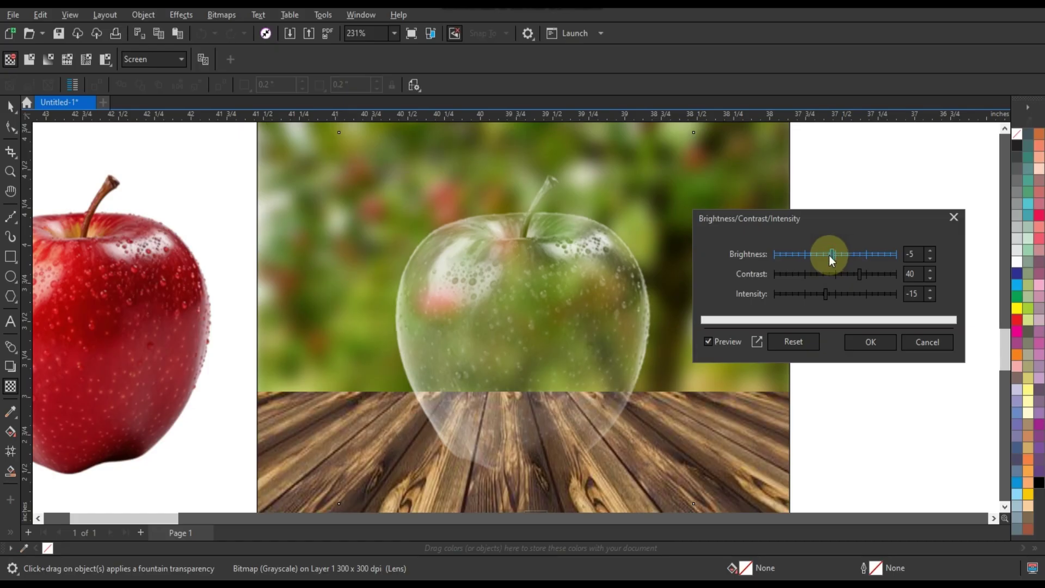
left_click(829, 255)
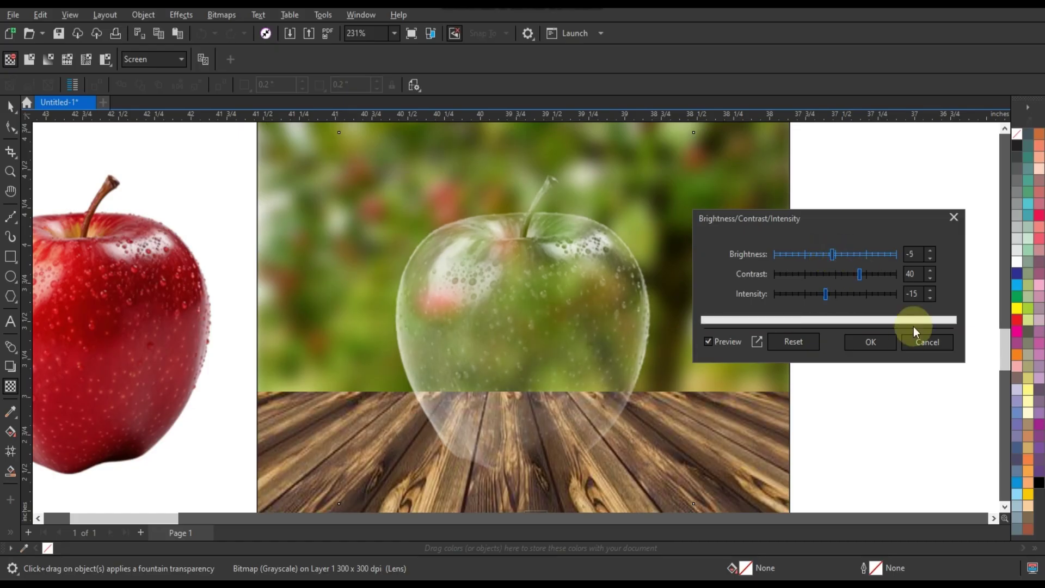
left_click(879, 339)
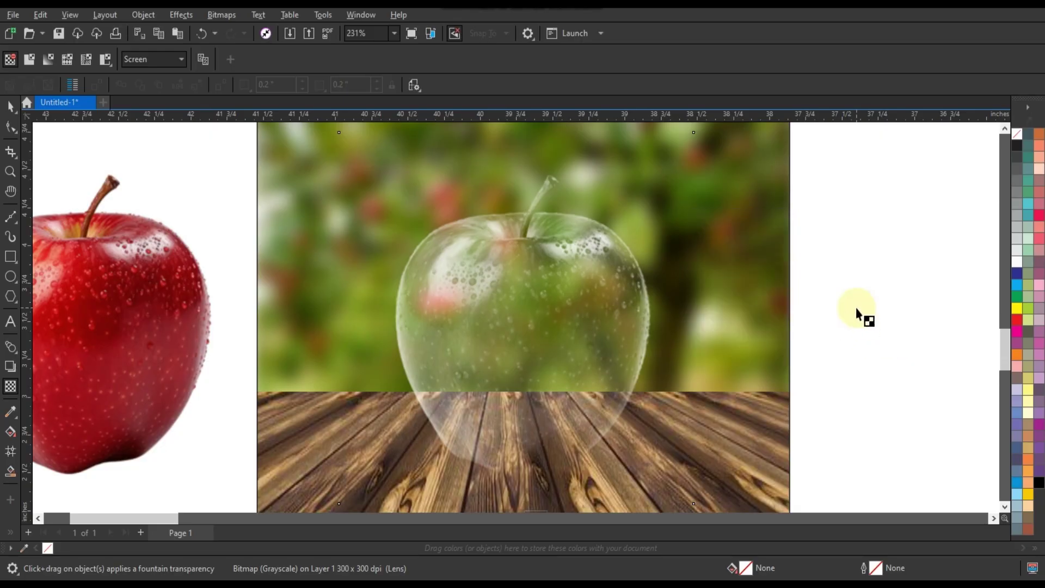
- Crop the glass apple to its upper half by moving its bottom nodes up
left_click(10, 106)
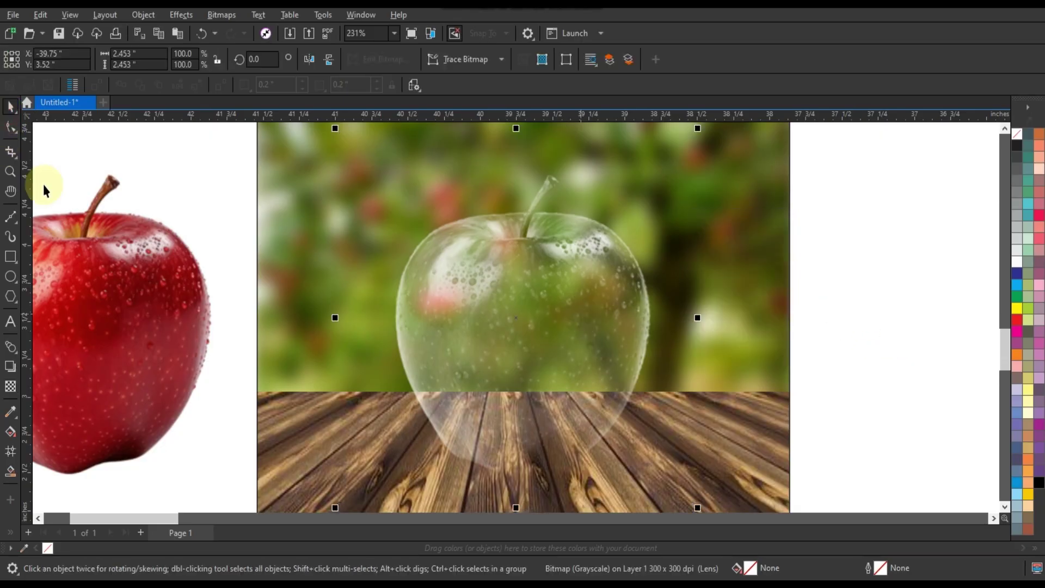
left_click(11, 128)
scroll(459, 294, "down", 1)
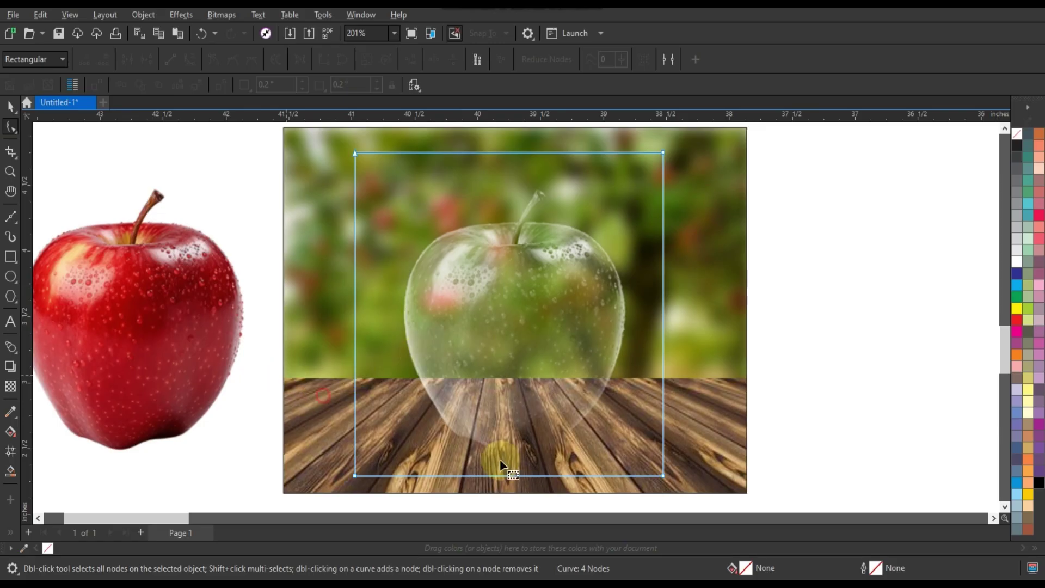
left_click_drag(663, 476, 645, 334)
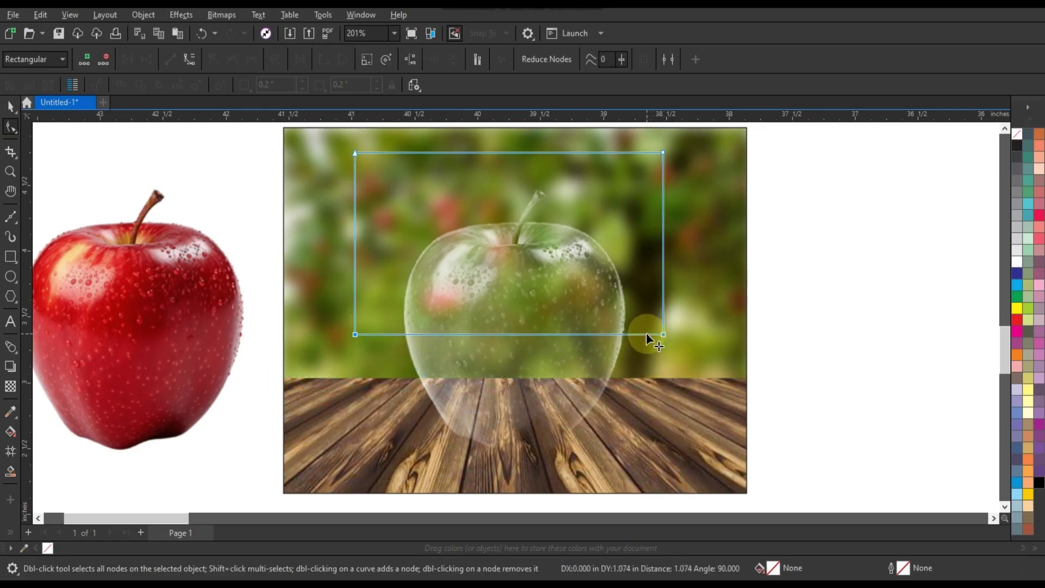
left_click(11, 105)
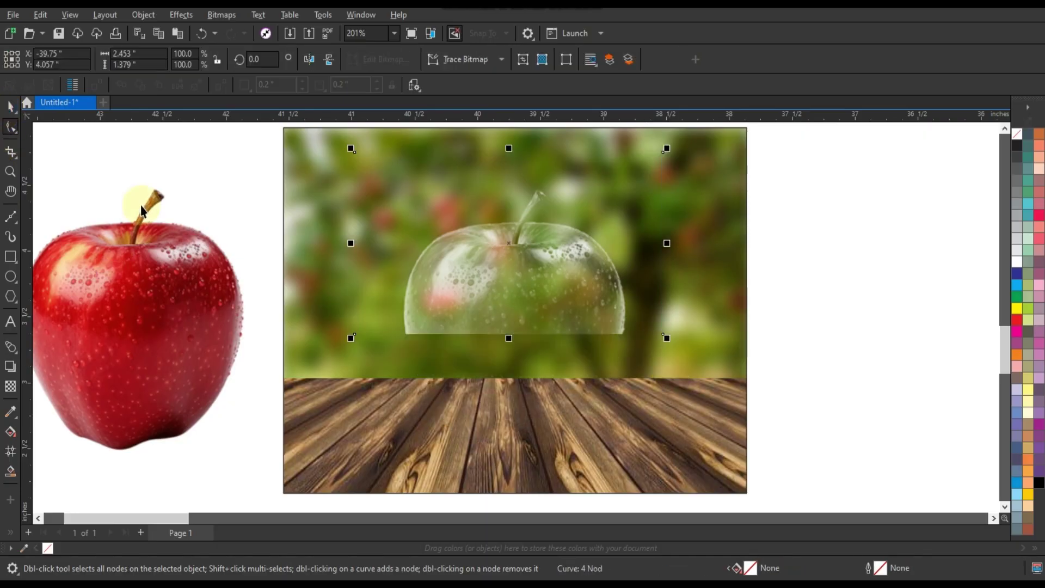
- Move the red apple copy over the glass apple and crop it to its lower half
left_click(182, 266)
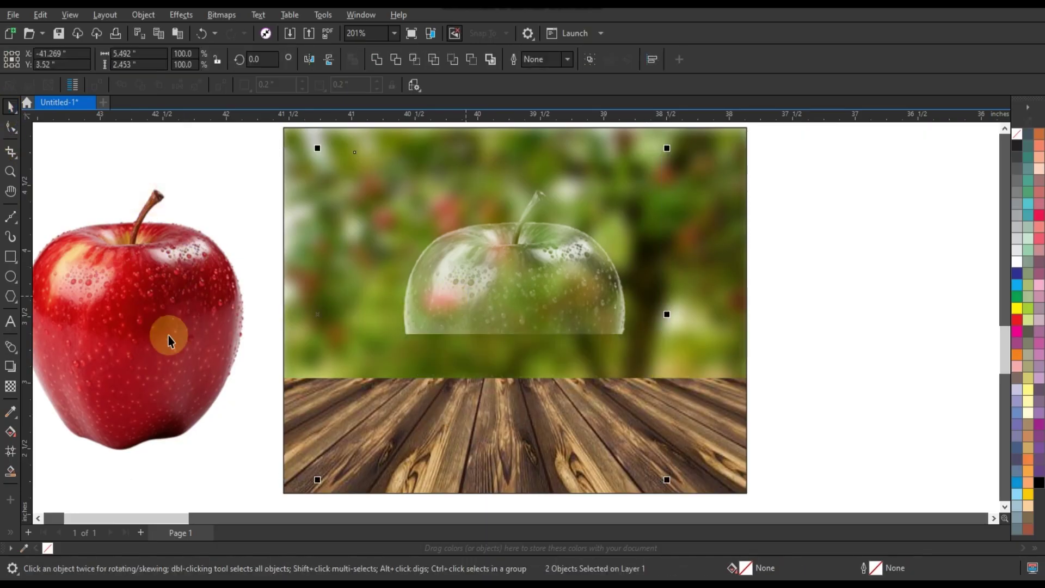
left_click_drag(168, 334, 549, 333)
left_click(524, 420)
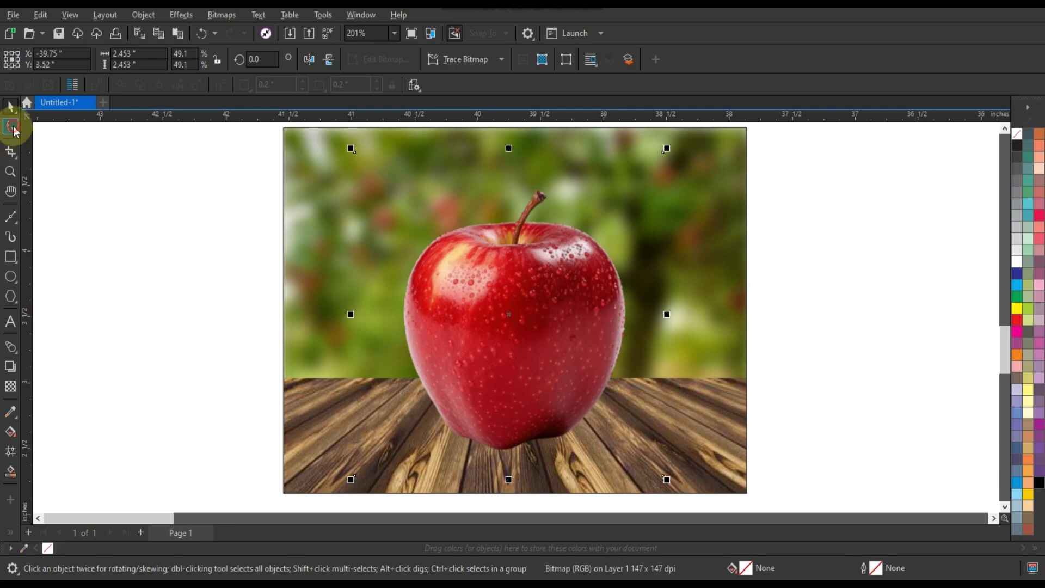
left_click(10, 127)
mouse_move(319, 138)
left_mouse_down()
mouse_move(678, 195)
mouse_move(653, 328)
mouse_move(660, 345)
mouse_move(660, 331)
left_mouse_up()
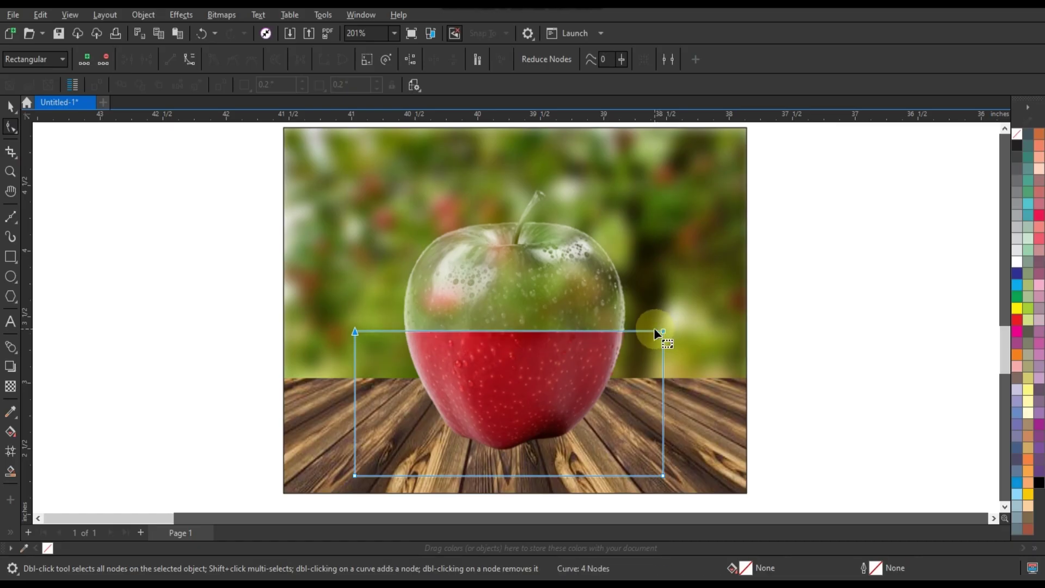
left_click(12, 108)
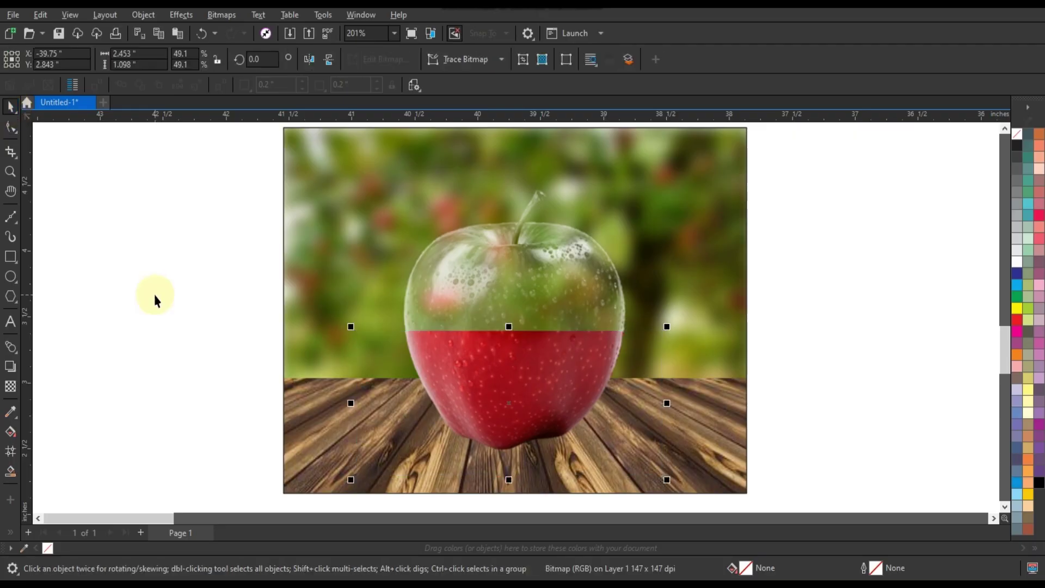
left_click(155, 295)
scroll(130, 310, "down", 1)
- Bring the apple slice over the red half, flatten it and widen it to about 104.5%
scroll(130, 310, "down", 1)
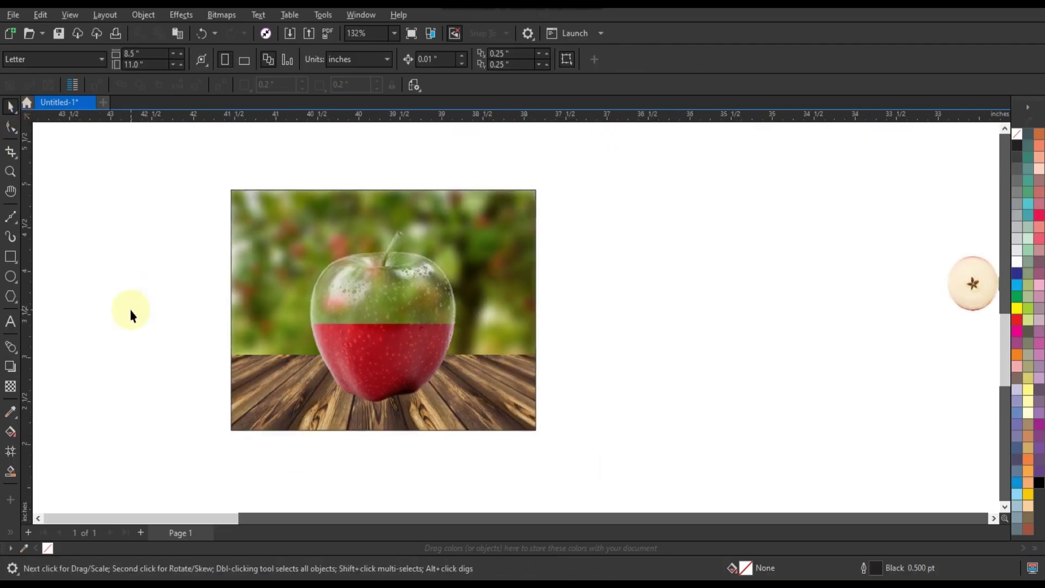
left_click_drag(953, 301, 383, 328)
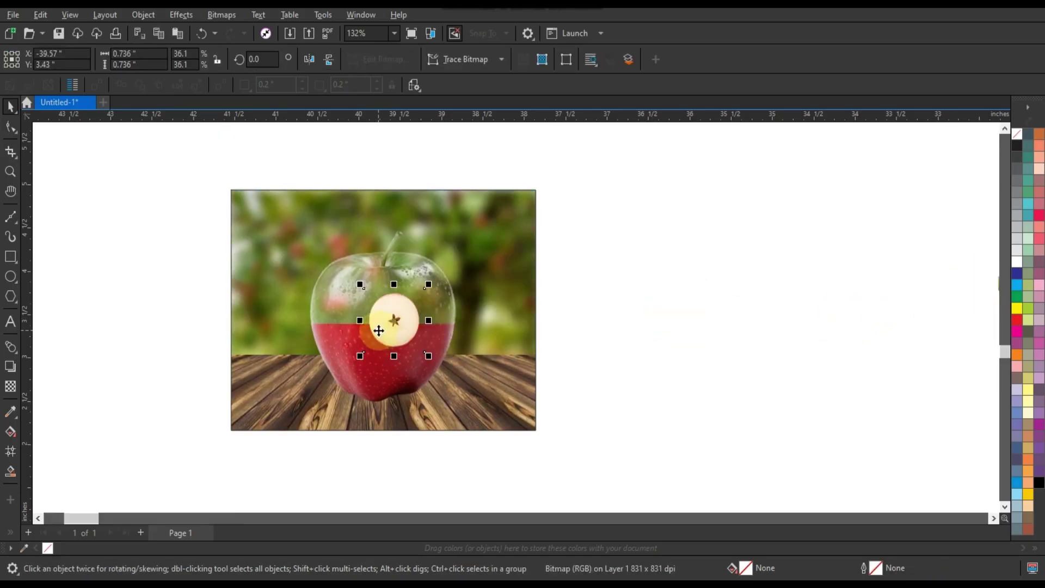
scroll(383, 327, "up", 5)
left_click_drag(447, 422, 448, 399)
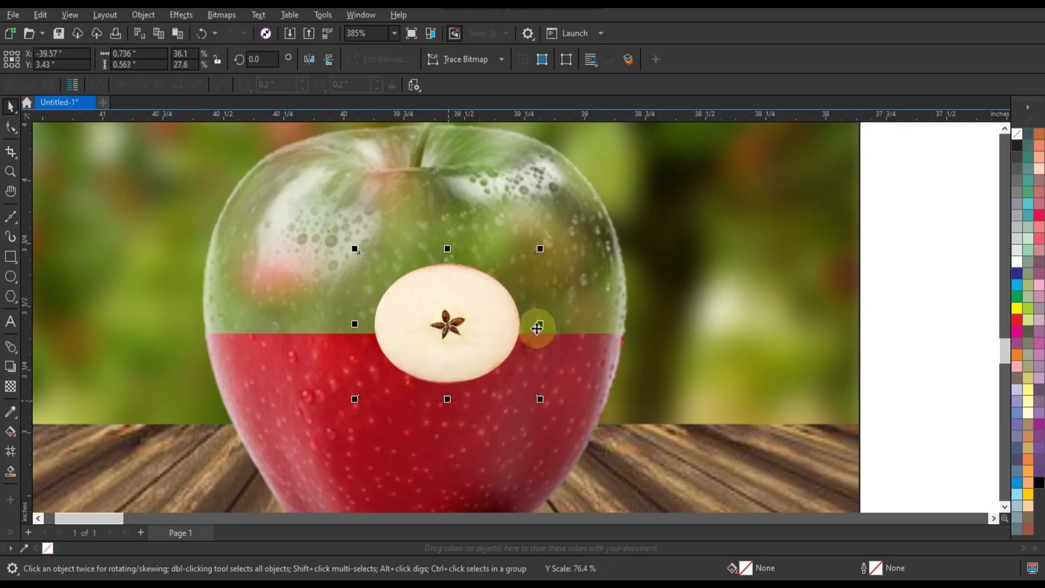
left_click_drag(580, 332, 625, 338)
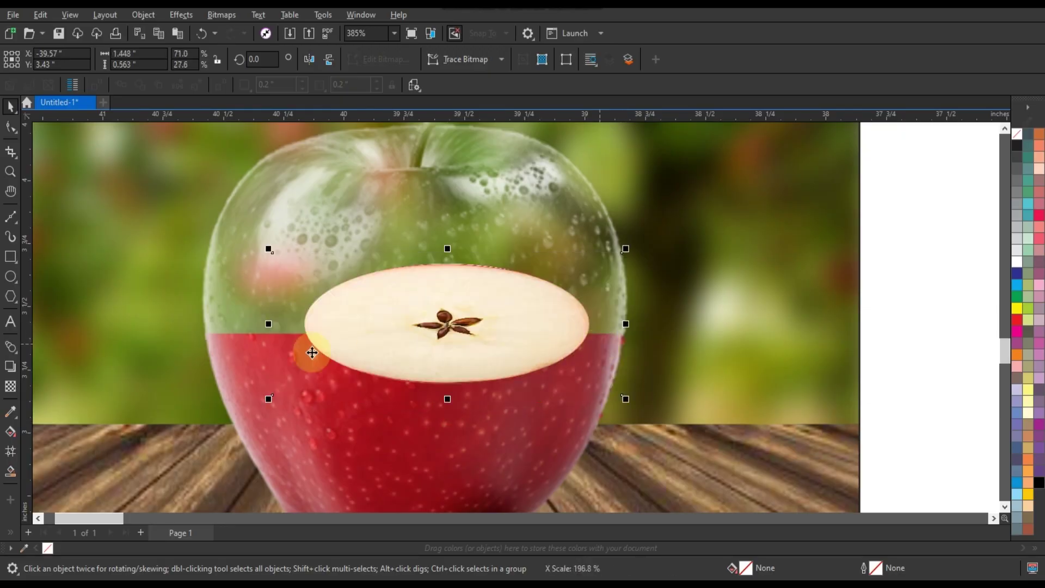
left_click_drag(264, 326, 158, 325)
left_click_drag(626, 325, 676, 325)
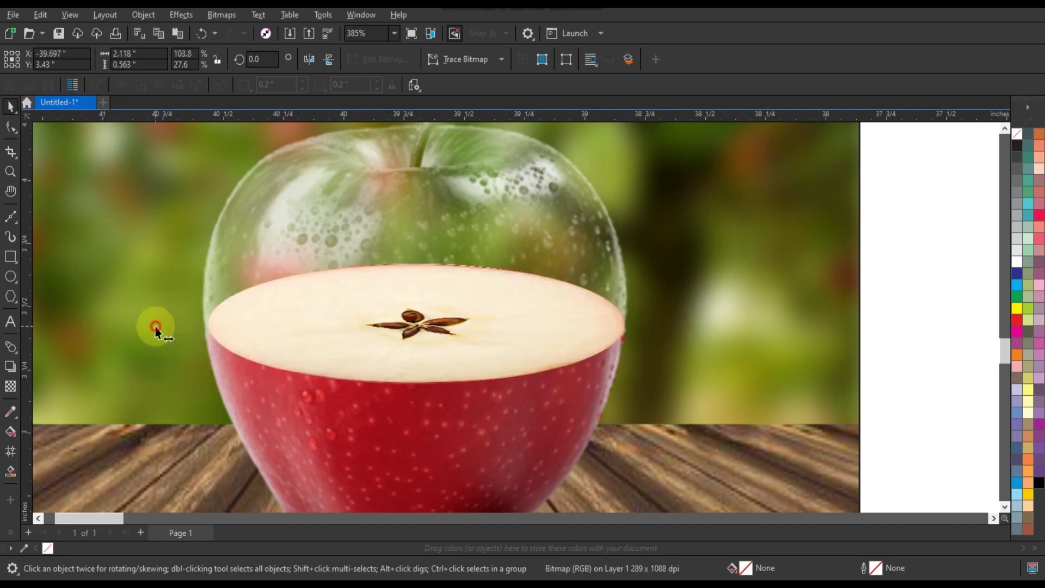
left_click_drag(156, 326, 154, 326)
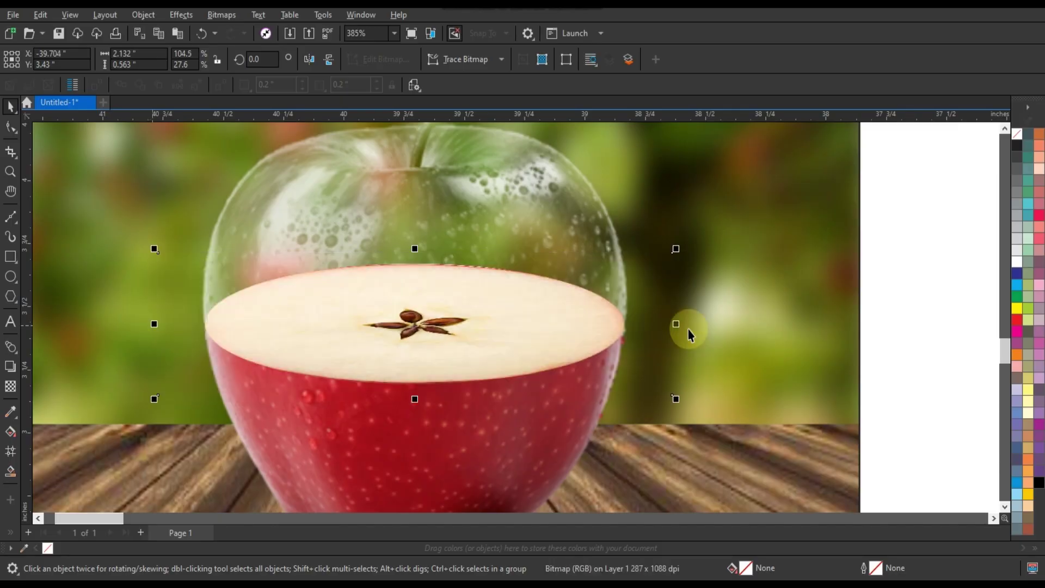
- Add nodes to the grayscale lens's bottom edge and curve it along the apple's cut rim
left_click(526, 216)
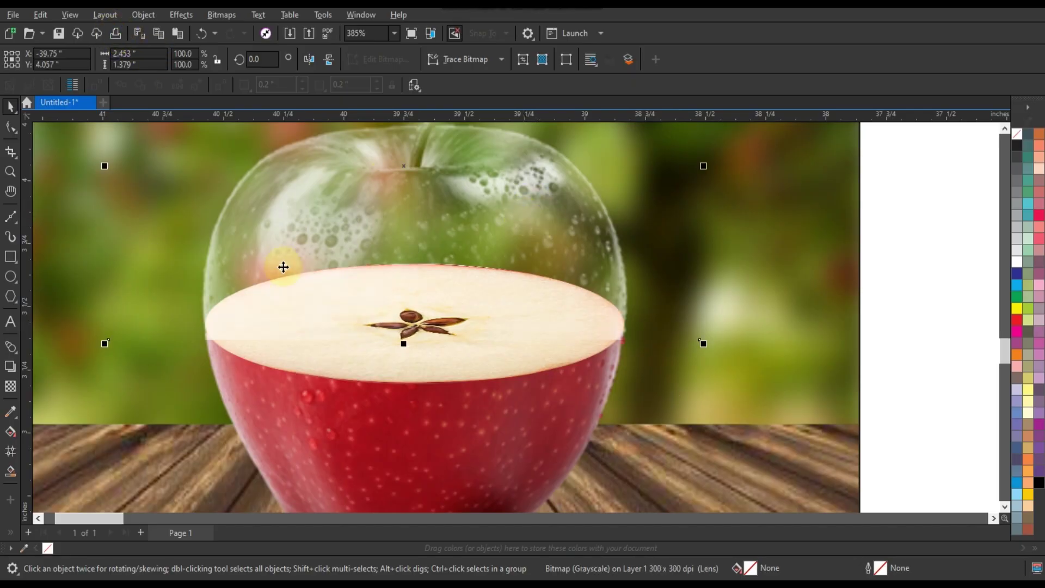
left_click(11, 126)
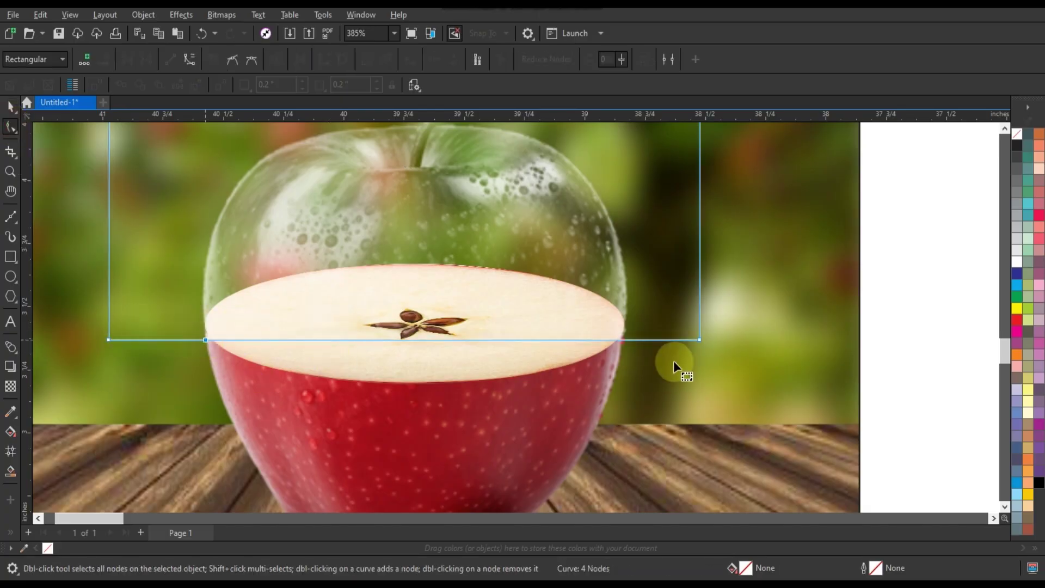
double_click(624, 340)
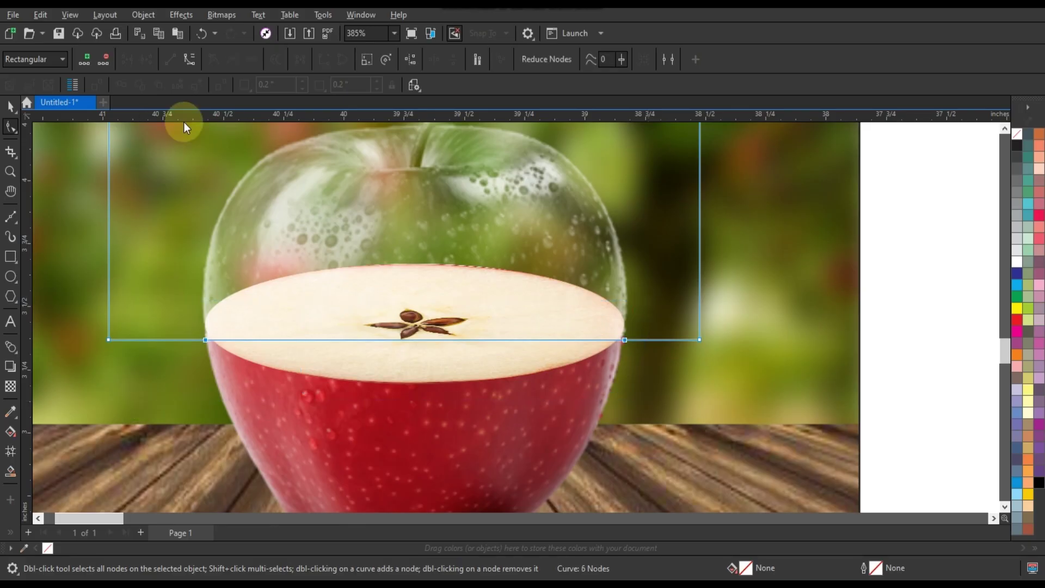
double_click(412, 340)
left_click_drag(412, 340, 412, 381)
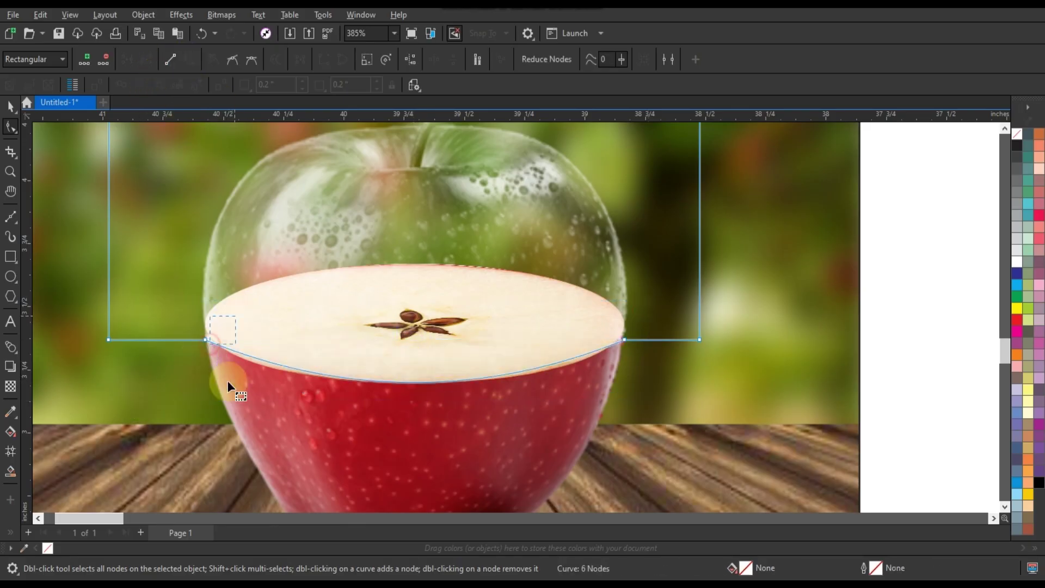
left_click_drag(338, 395, 313, 398)
left_click_drag(486, 395, 517, 394)
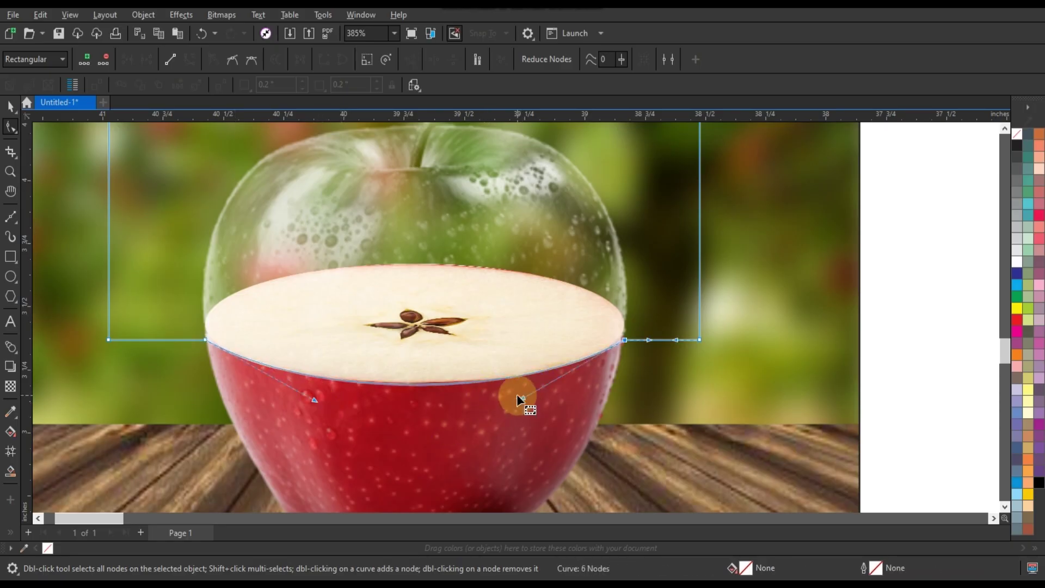
left_click(8, 107)
- Pull the lens's left, right and top edges in tight around the glass top
scroll(515, 423, "down", 3)
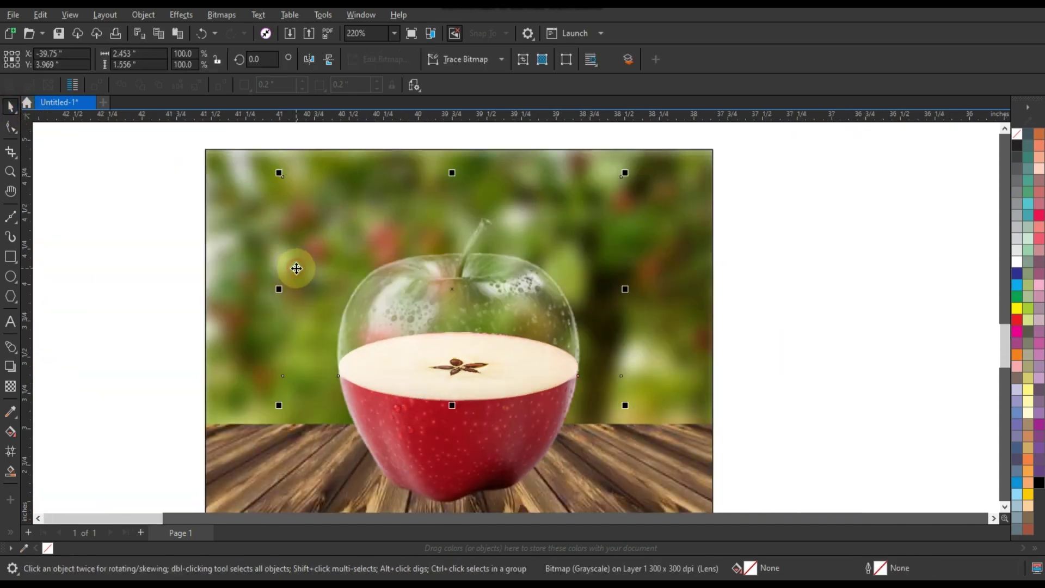
left_click(10, 127)
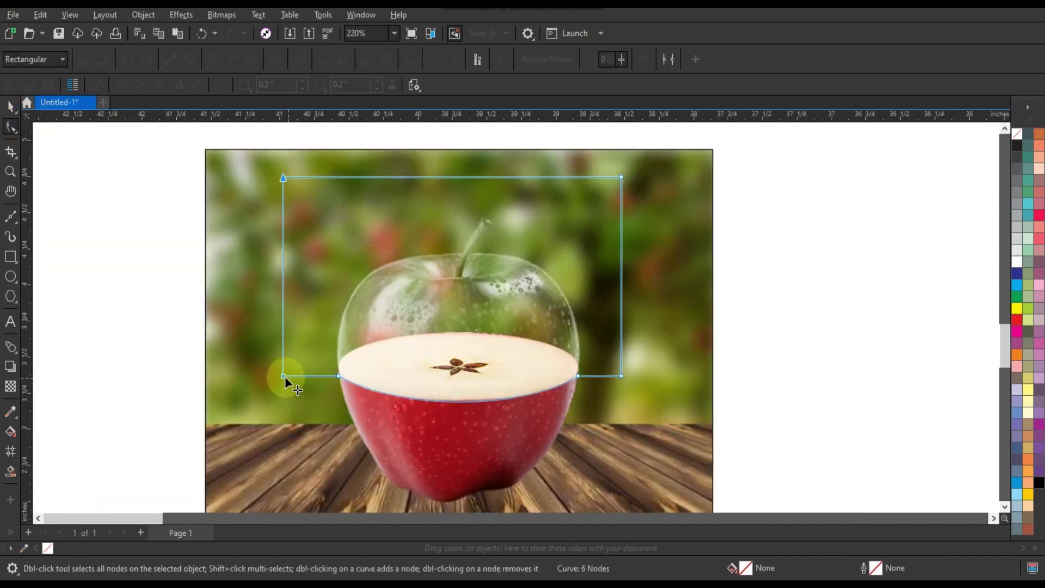
left_click_drag(284, 377, 328, 376)
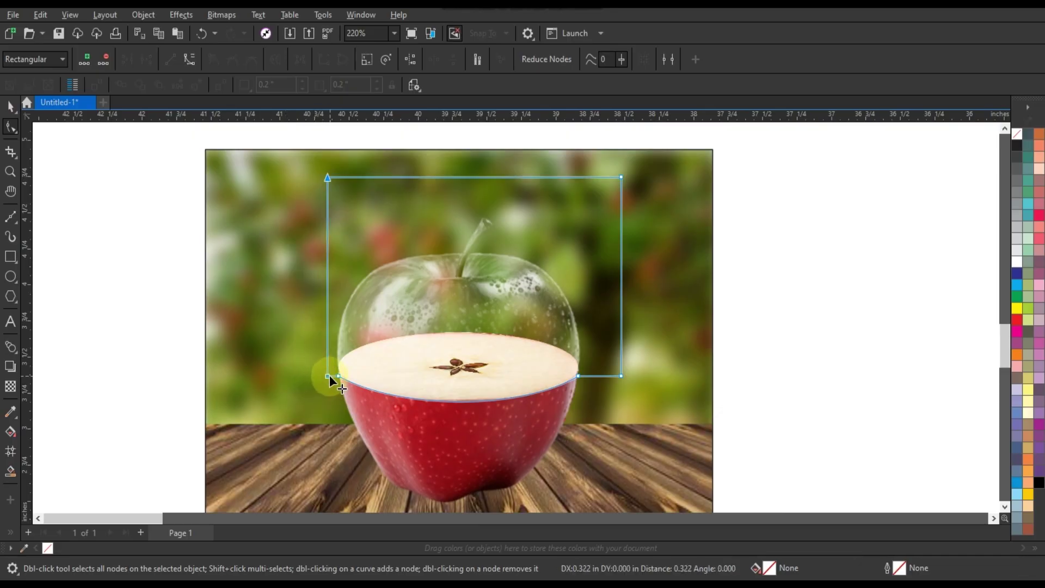
mouse_move(588, 166)
left_mouse_down()
mouse_move(642, 392)
mouse_move(592, 377)
left_mouse_up()
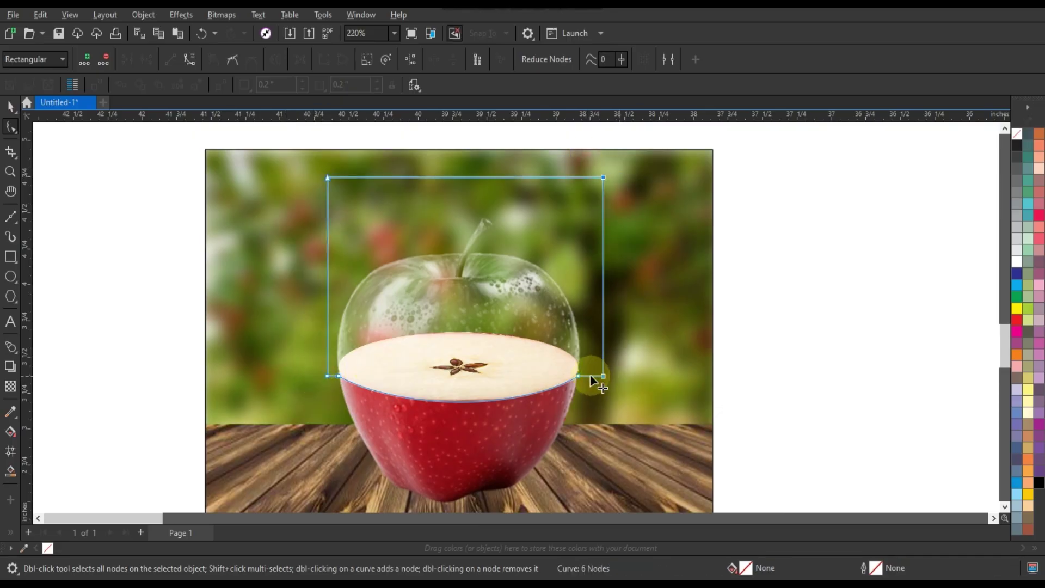
left_click_drag(629, 158, 285, 226)
left_click_drag(329, 177, 332, 206)
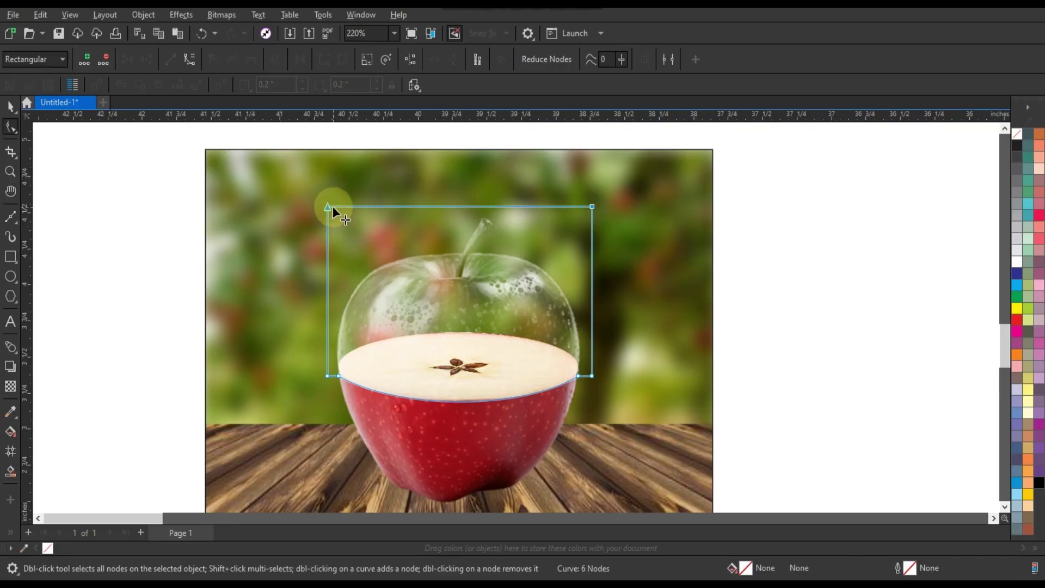
left_click(9, 107)
scroll(233, 273, "down", 2)
left_click(484, 419)
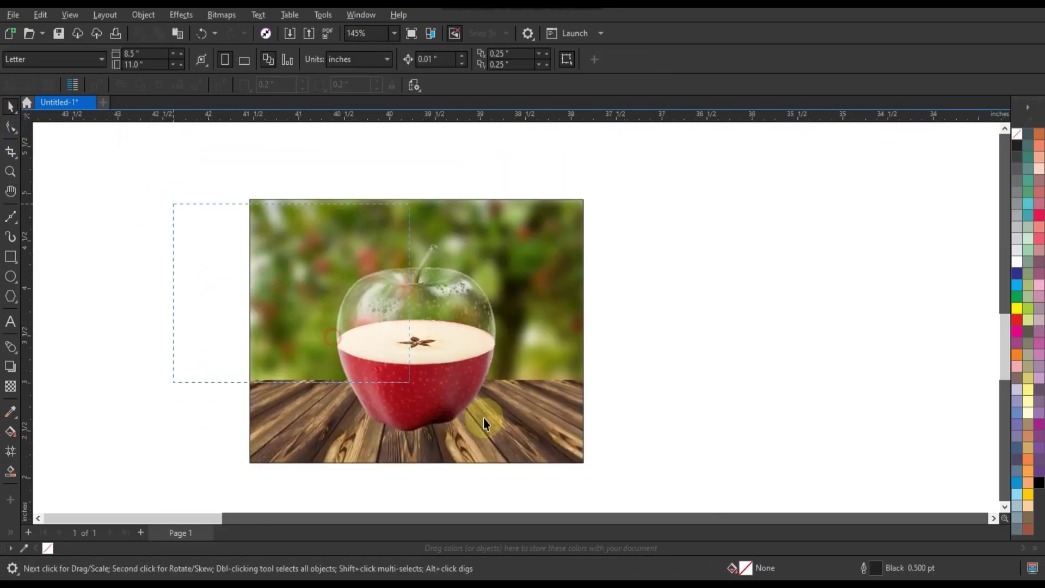
left_click(470, 369)
mouse_move(183, 211)
left_mouse_down()
mouse_move(488, 460)
mouse_move(544, 484)
left_mouse_up()
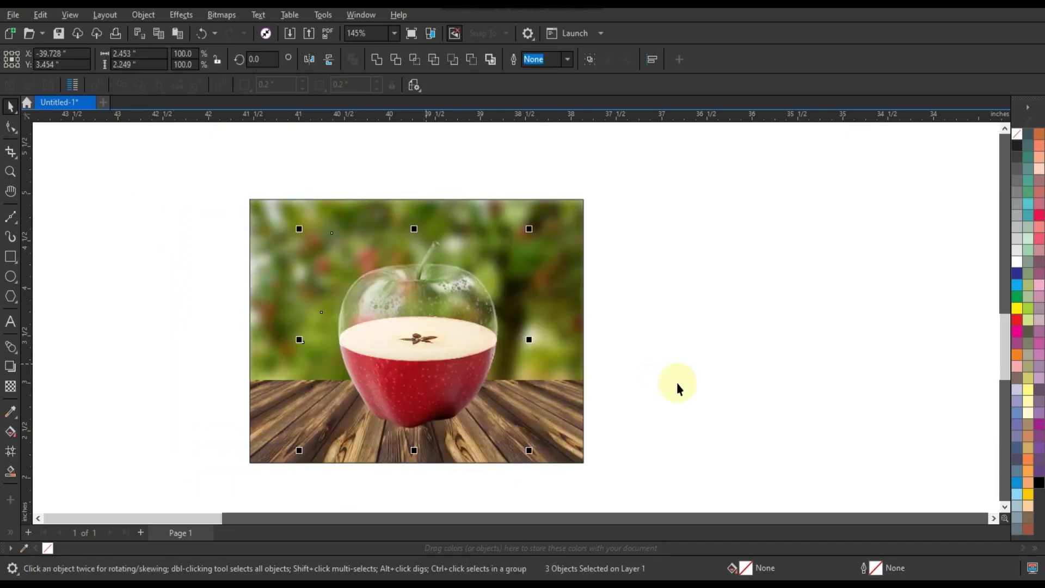
left_click(677, 389)
key("z")
mouse_move(255, 200)
left_mouse_down()
mouse_move(541, 433)
mouse_move(576, 450)
left_mouse_up()
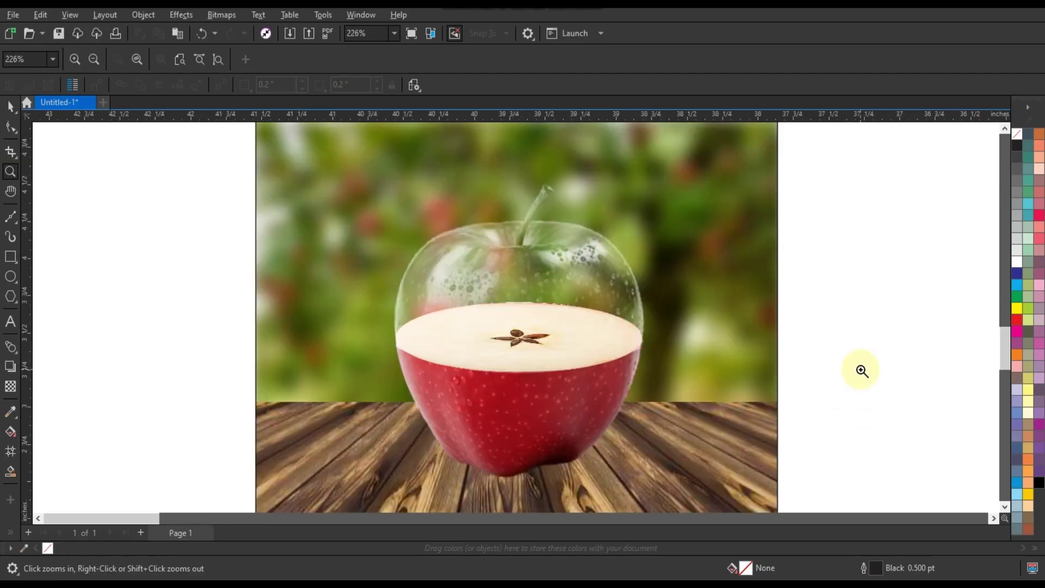
key("F9")
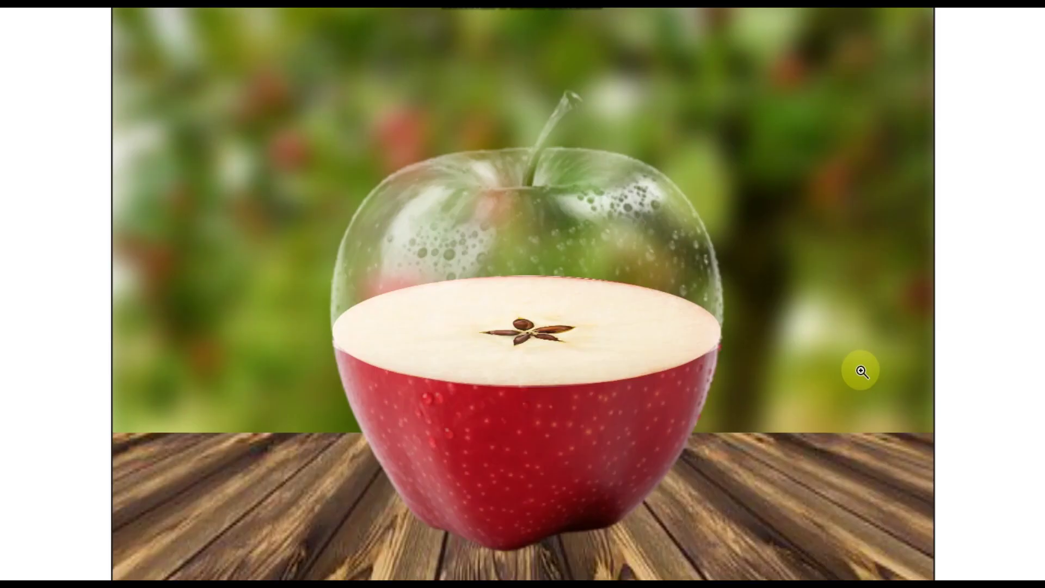
left_click(572, 343)
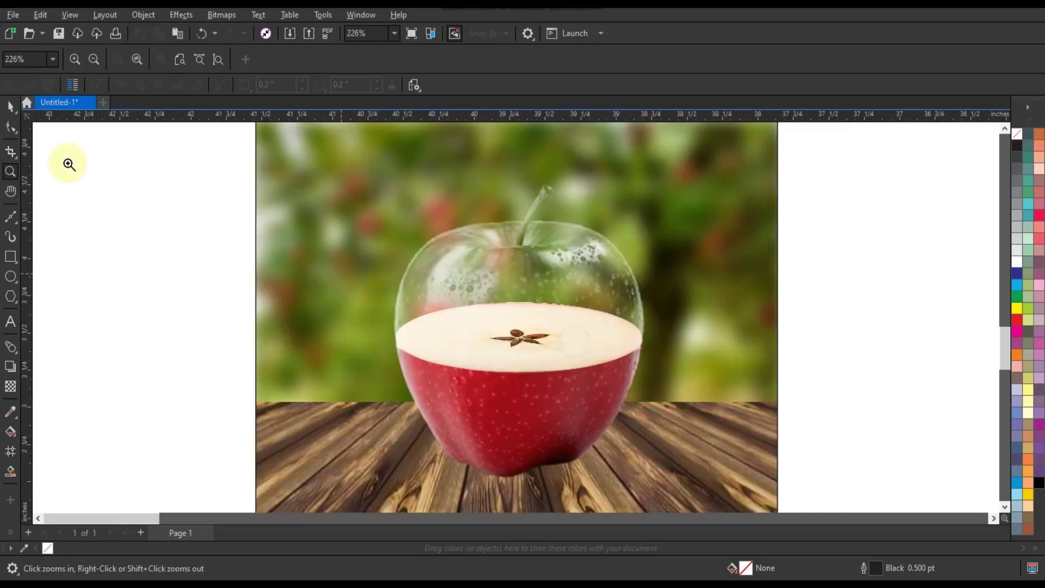
left_click(10, 107)
- Centre the tree image on the apple and send it behind the glass
scroll(202, 351, "down", 2)
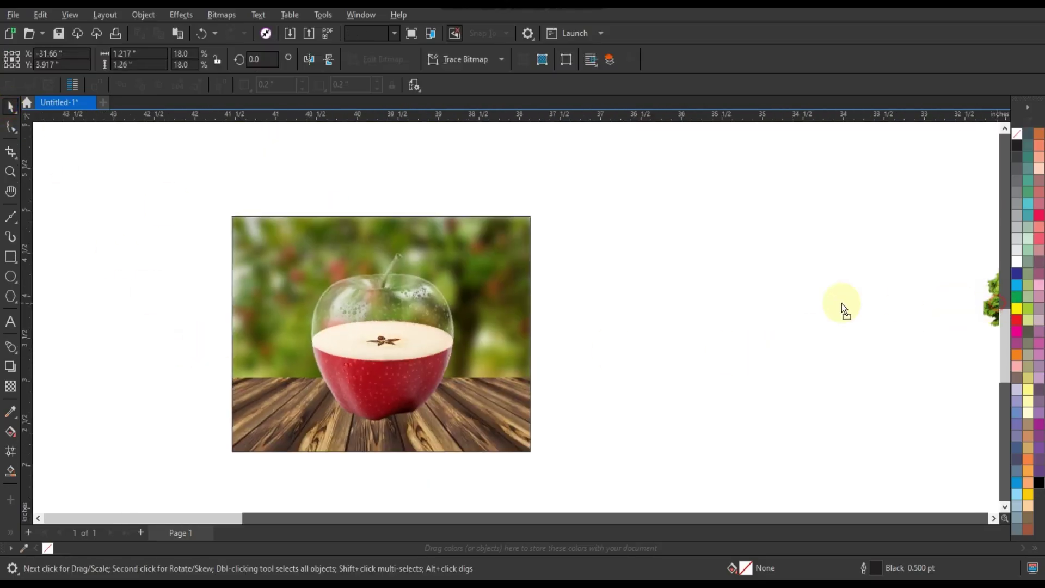
left_click(439, 350)
key("shift+Page_Up")
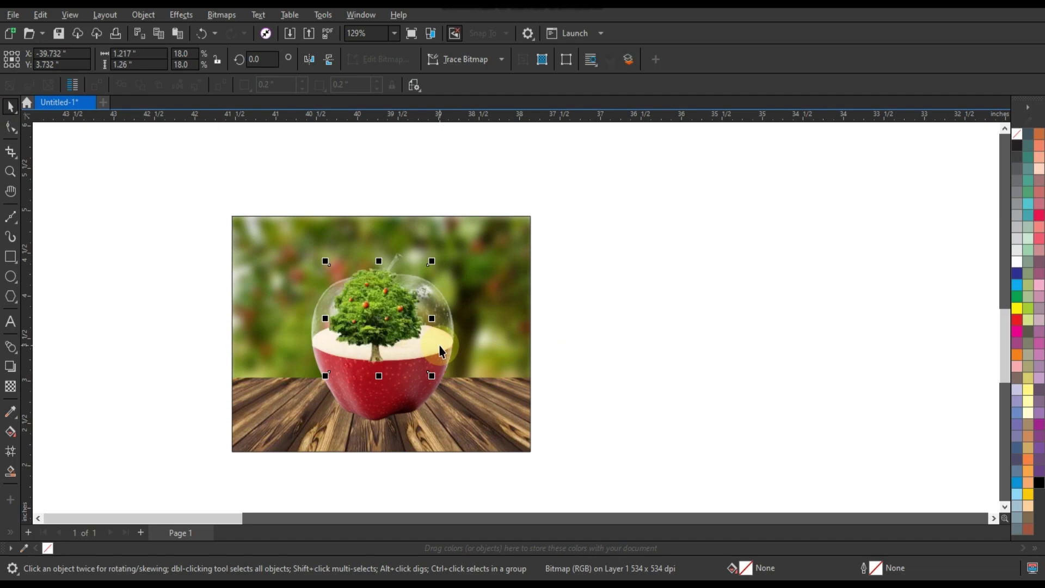
scroll(430, 351, "up", 4)
scroll(411, 353, "down", 2)
key("ctrl+Page_Down")
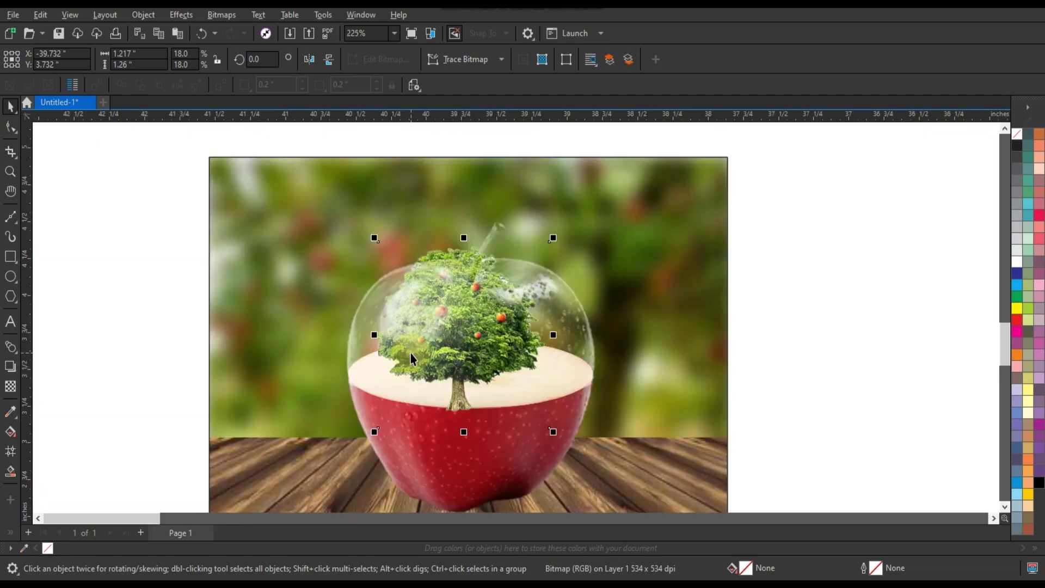
left_click(378, 240)
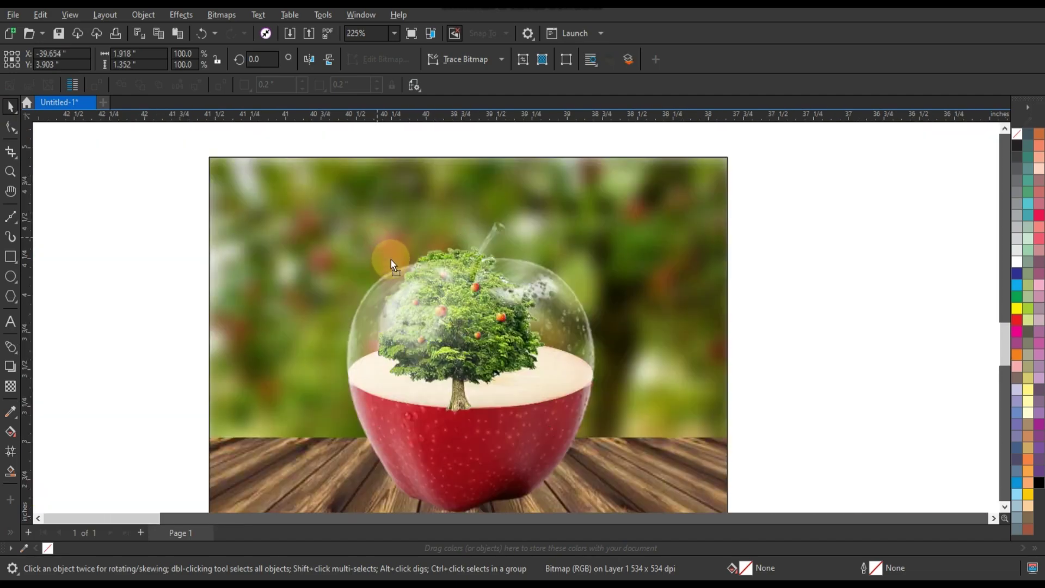
key("Escape")
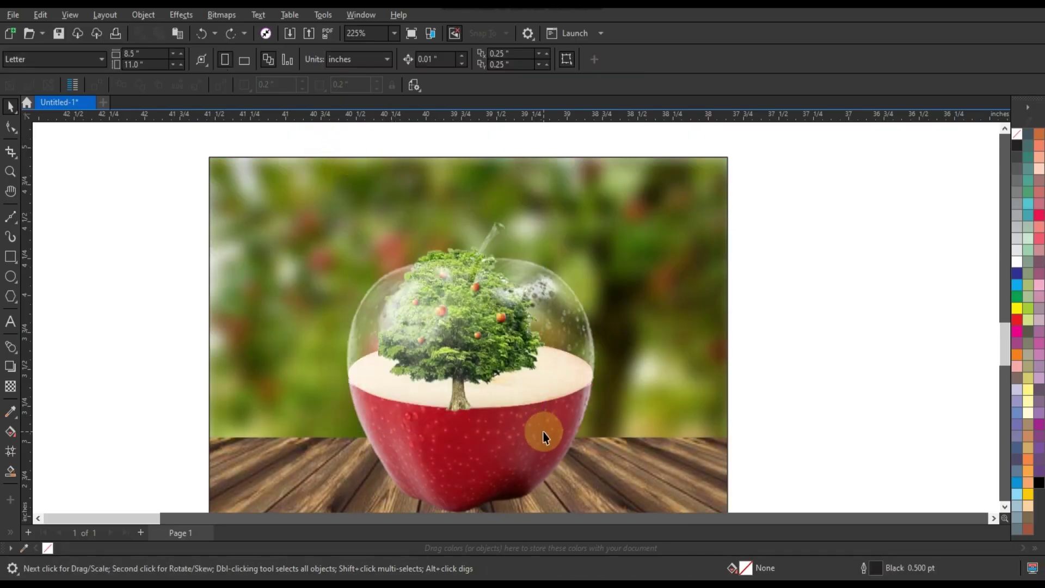
- Shrink the tree to about 9.6% on the apple's core and preview full screen
mouse_move(105, 196)
left_mouse_down()
mouse_move(557, 443)
mouse_move(516, 397)
left_mouse_up()
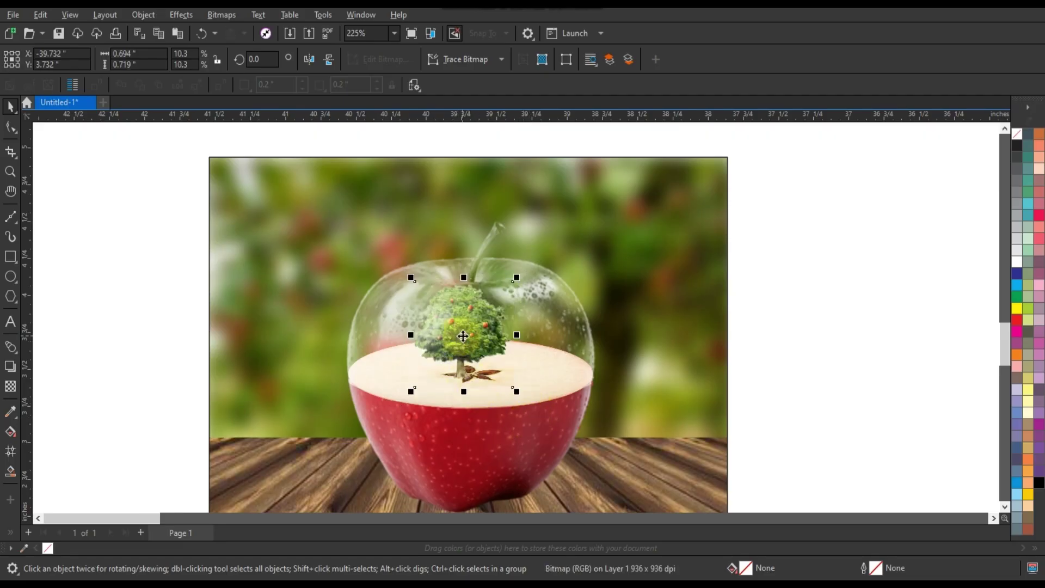
left_click_drag(457, 336, 466, 335)
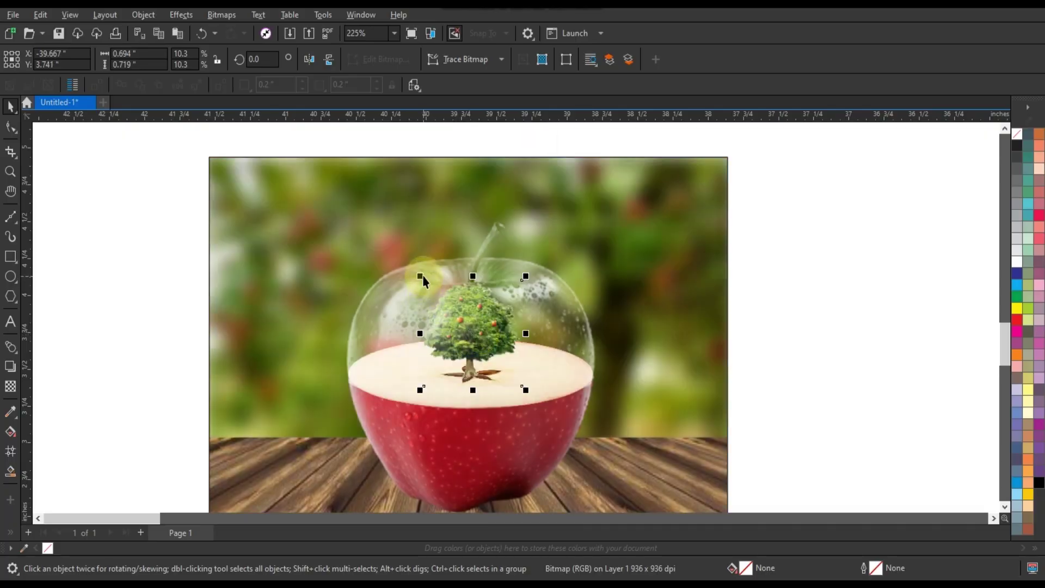
left_click_drag(424, 280, 426, 286)
left_click_drag(532, 281, 523, 284)
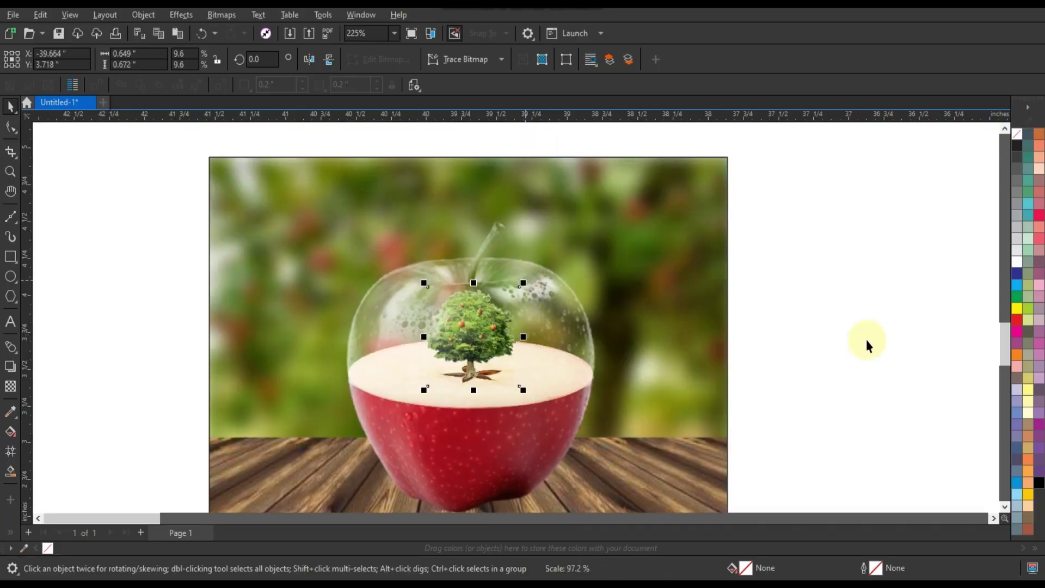
left_click(867, 341)
key("F9")
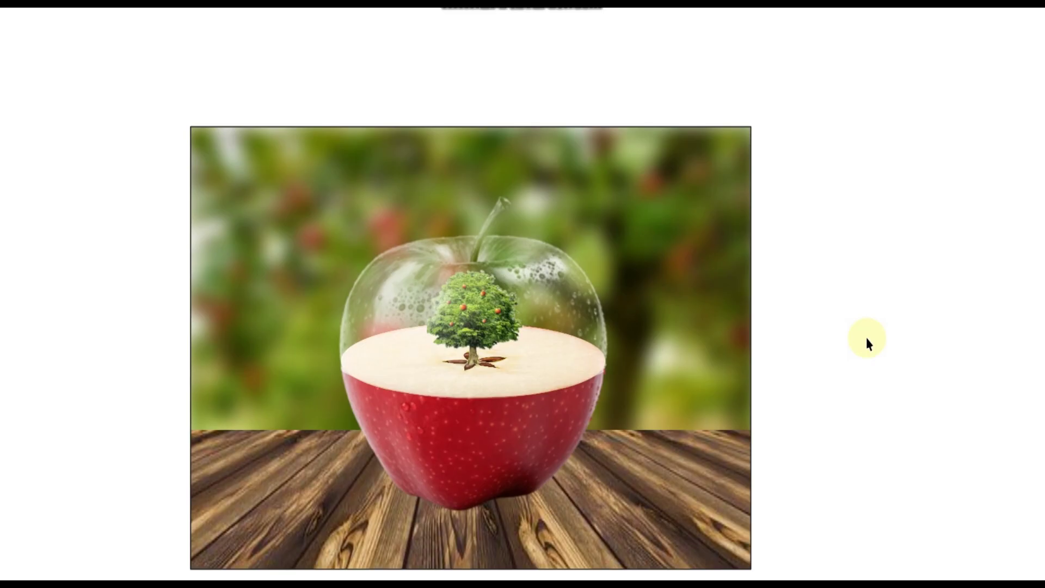
left_click(702, 403)
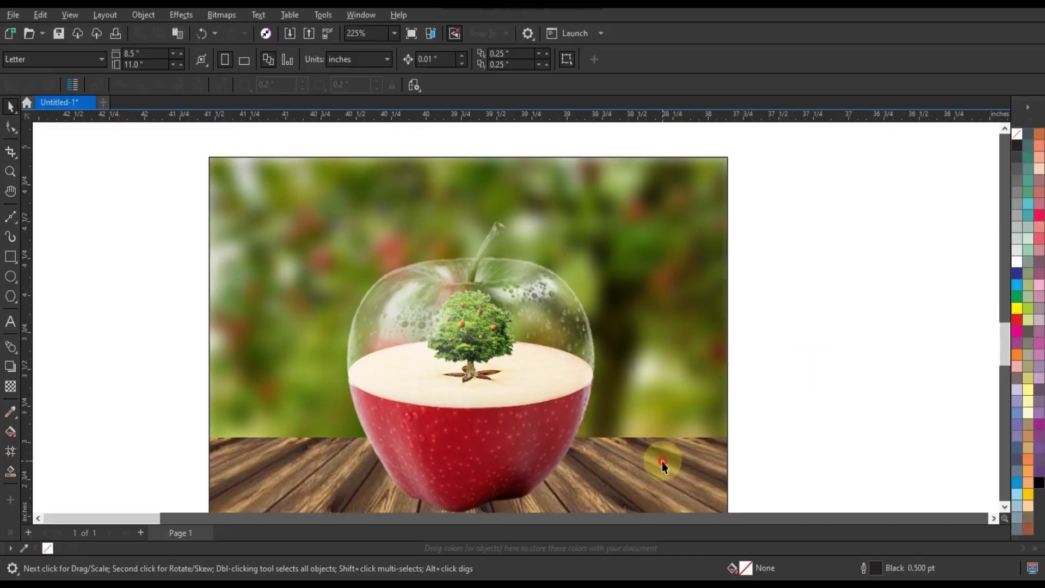
left_click(662, 462)
key("shift+F2")
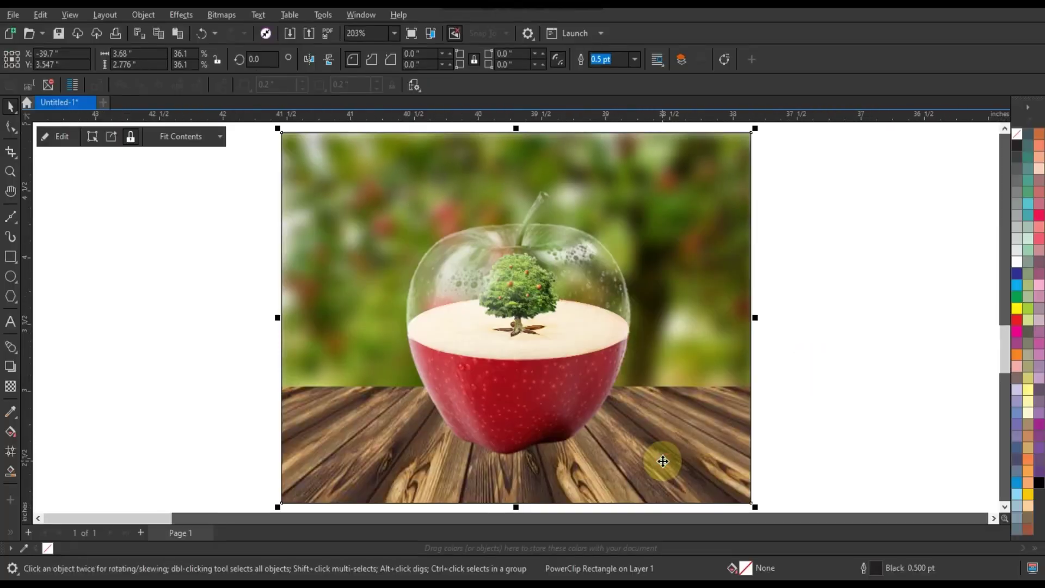
key("F9")
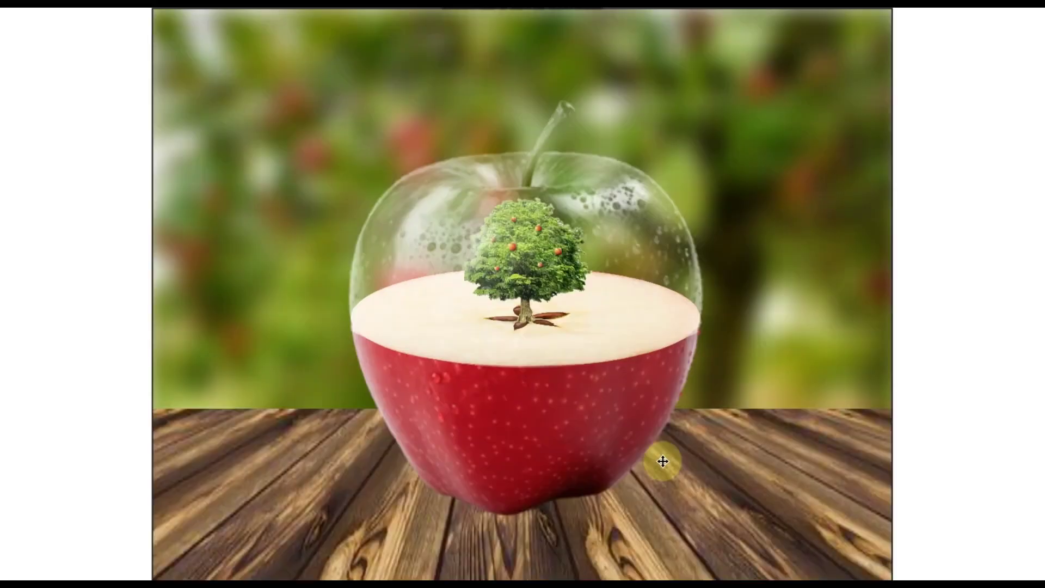